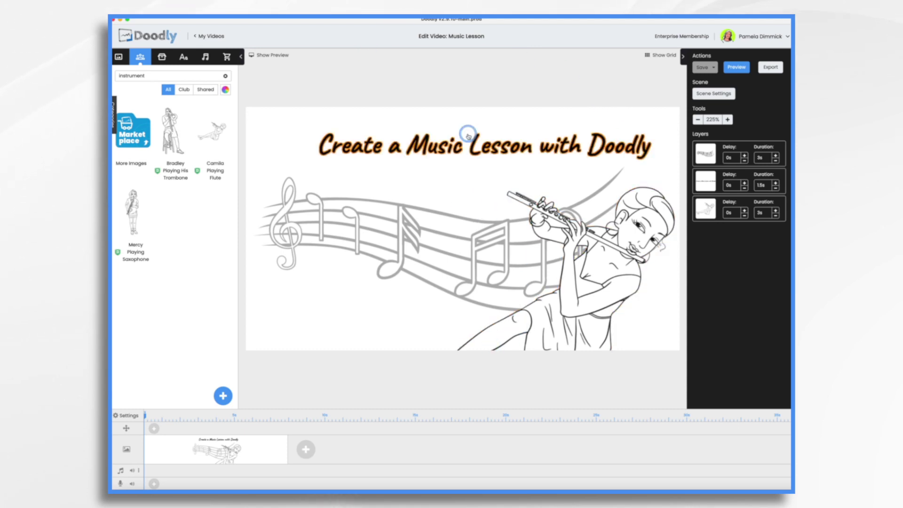
Step: Replace the opening title 'Create a Music Lesson with Doodly' with 'The Treble Clef'
{"action": "left_click", "coordinate": [452, 147]}
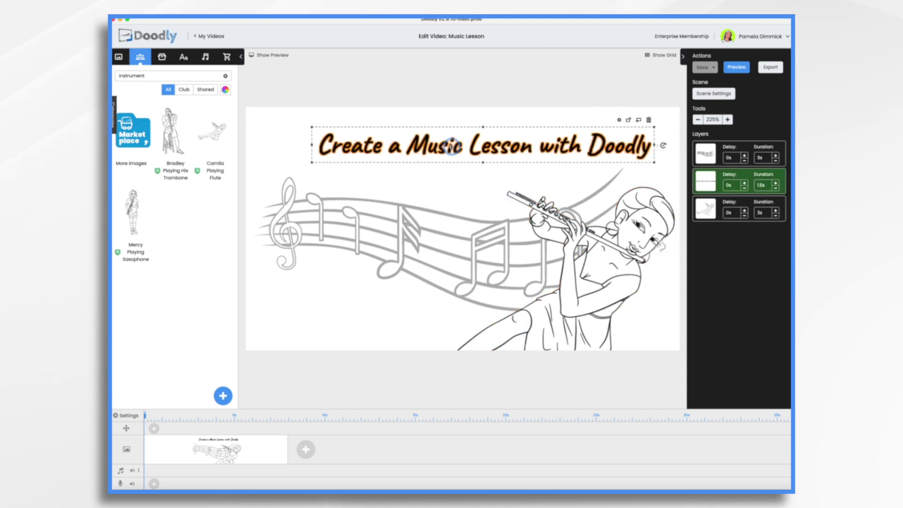
{"action": "double_click", "coordinate": [451, 148]}
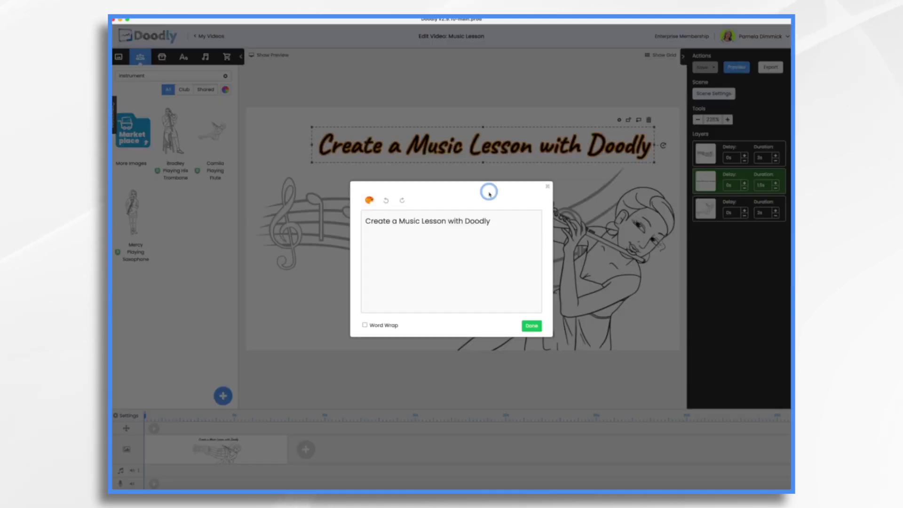
{"action": "left_click", "coordinate": [503, 222]}
{"action": "triple_click", "coordinate": [503, 223]}
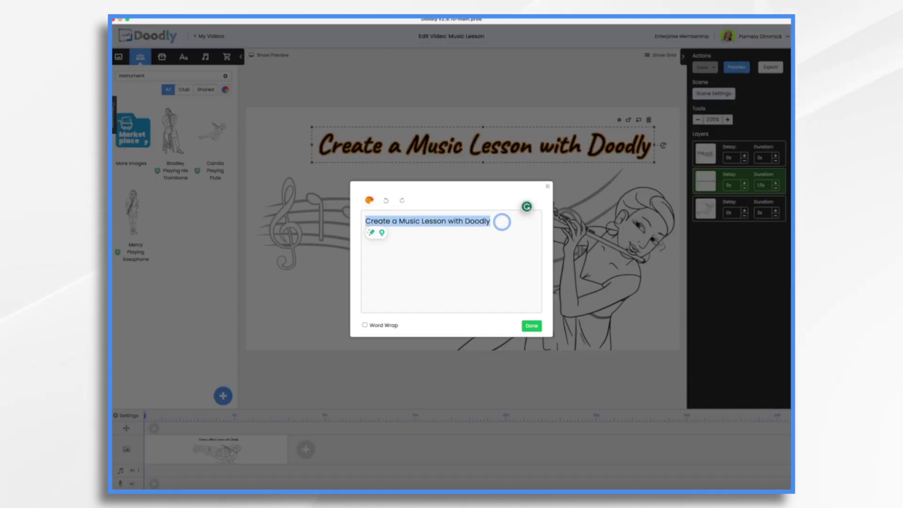
{"action": "type", "text": "About the"}
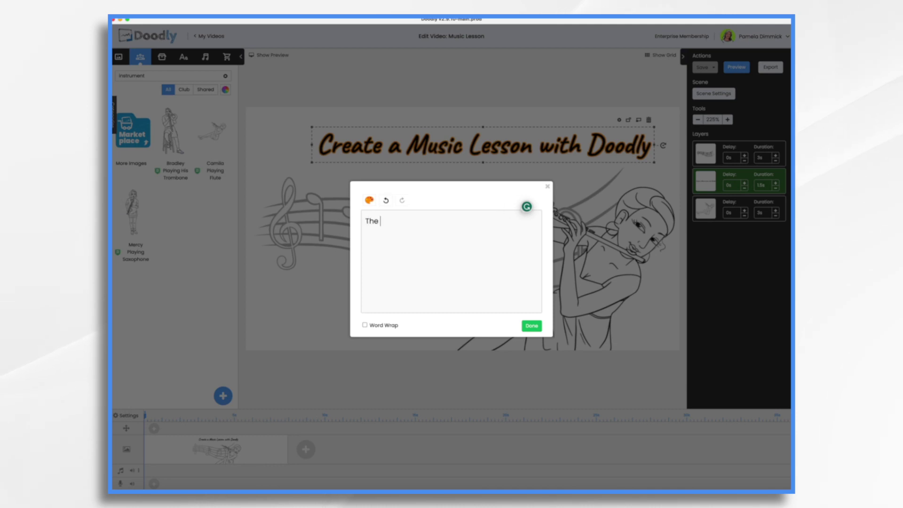
{"action": "left_click", "coordinate": [532, 325]}
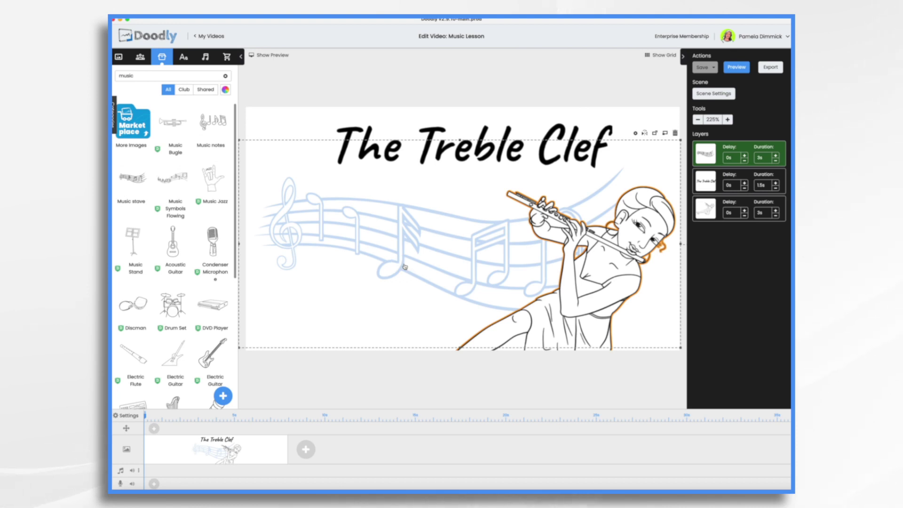
Step: Add a blank second scene and import the treble clef, whole note, Music Note and staff images as props
{"action": "left_click", "coordinate": [307, 452]}
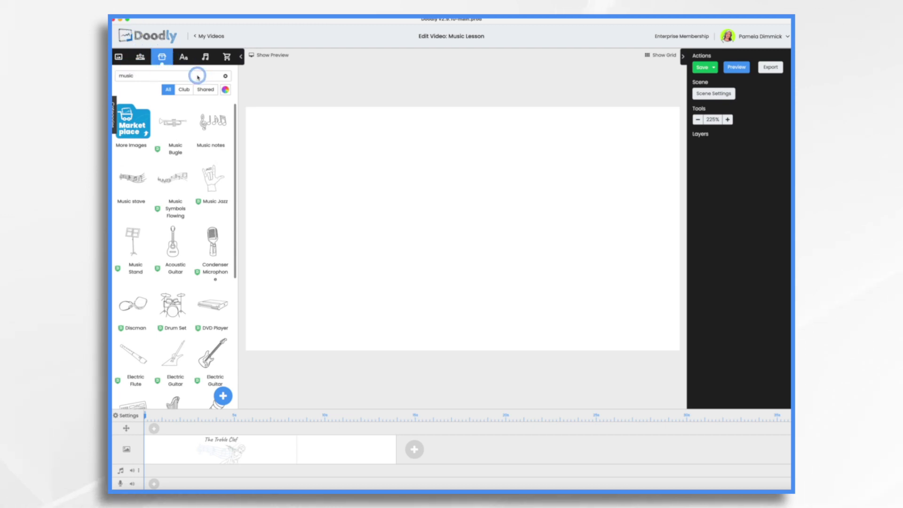
{"action": "left_click", "coordinate": [224, 397]}
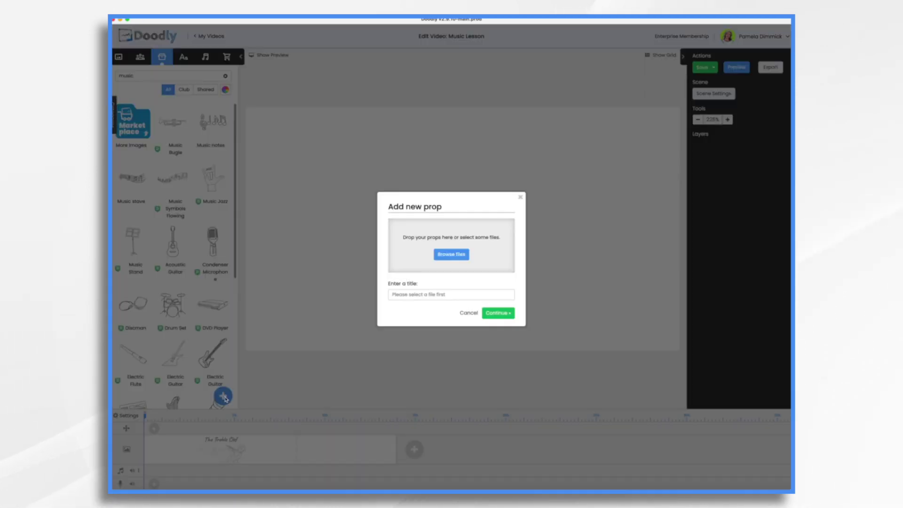
{"action": "left_click", "coordinate": [451, 254]}
{"action": "key", "text": "super+a"}
{"action": "left_click_drag", "start_coordinate": [294, 172], "coordinate": [451, 240]}
{"action": "left_click", "coordinate": [500, 335]}
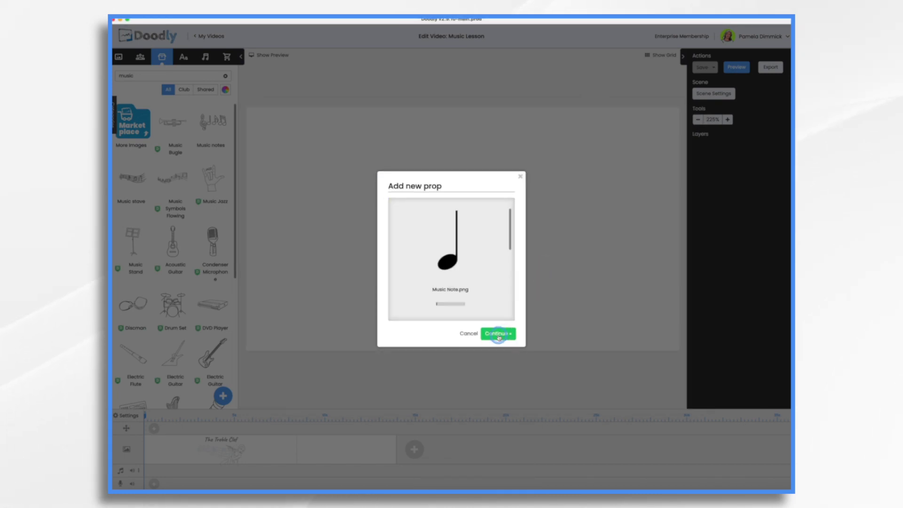
{"action": "left_click", "coordinate": [168, 177]}
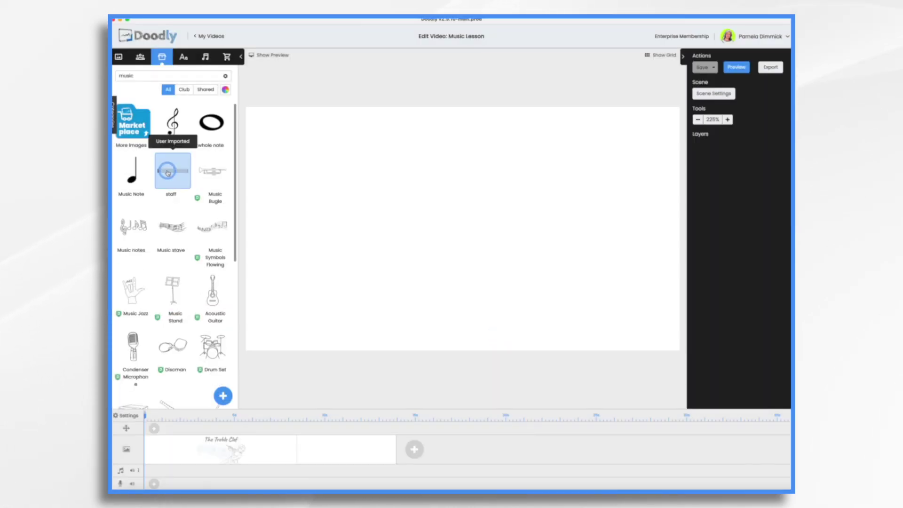
Step: Place the staff prop on the canvas and stretch it across the full width
{"action": "left_click_drag", "start_coordinate": [168, 173], "coordinate": [383, 202]}
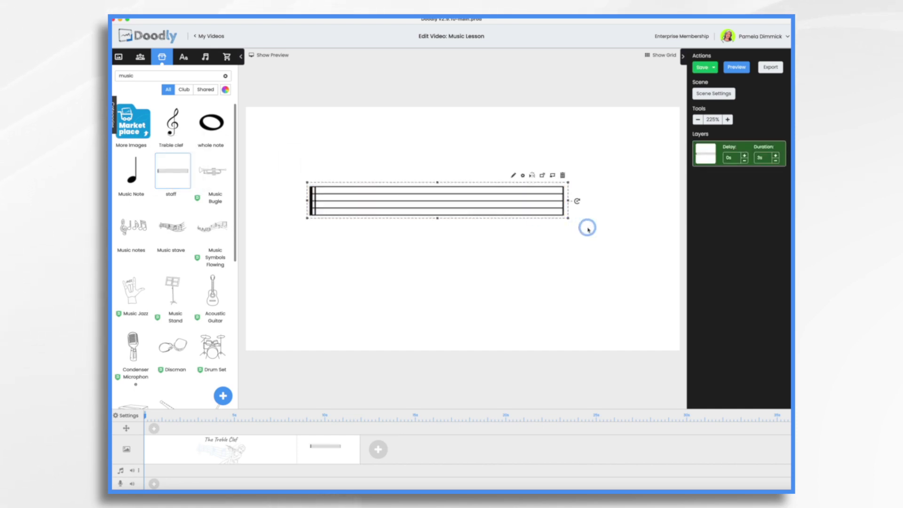
{"action": "left_click_drag", "start_coordinate": [568, 218], "coordinate": [672, 275]}
{"action": "left_click", "coordinate": [471, 228]}
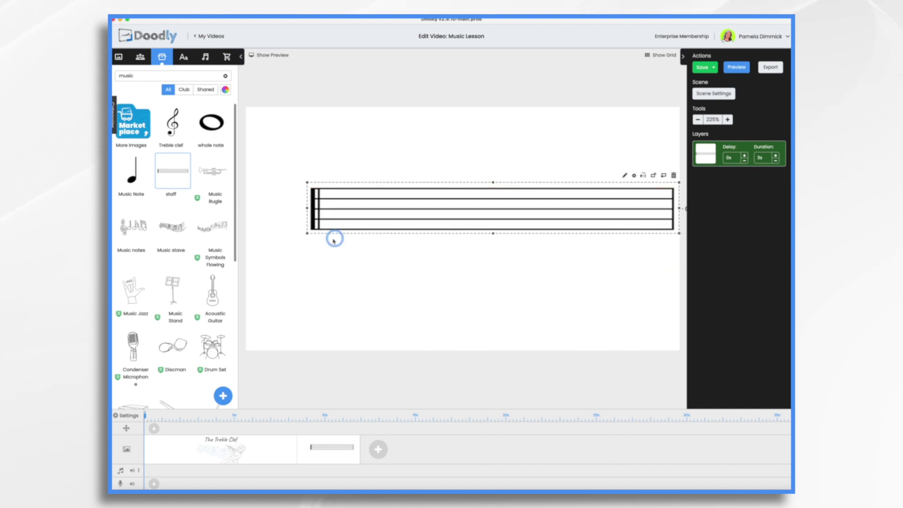
{"action": "left_click_drag", "start_coordinate": [307, 234], "coordinate": [255, 248]}
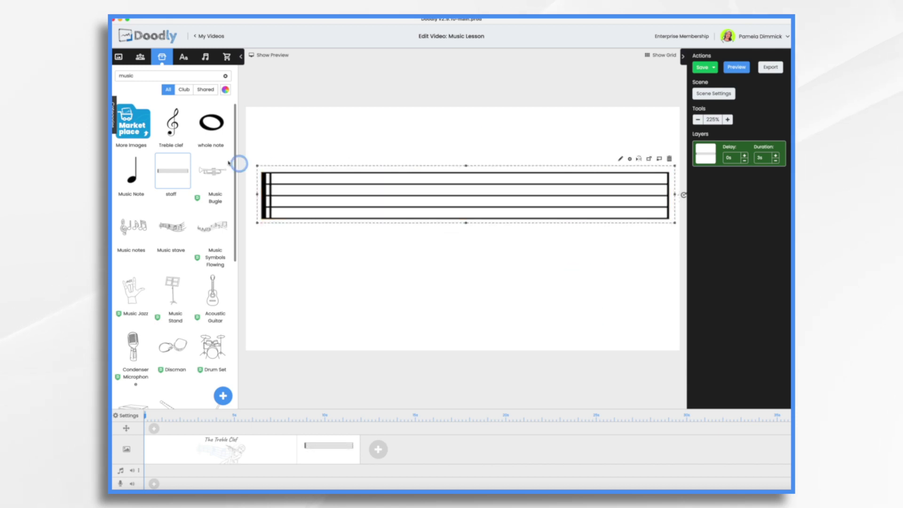
Step: Add a shrunk treble clef at the staff's start and a small whole note on the bottom line
{"action": "left_click_drag", "start_coordinate": [172, 121], "coordinate": [283, 191]}
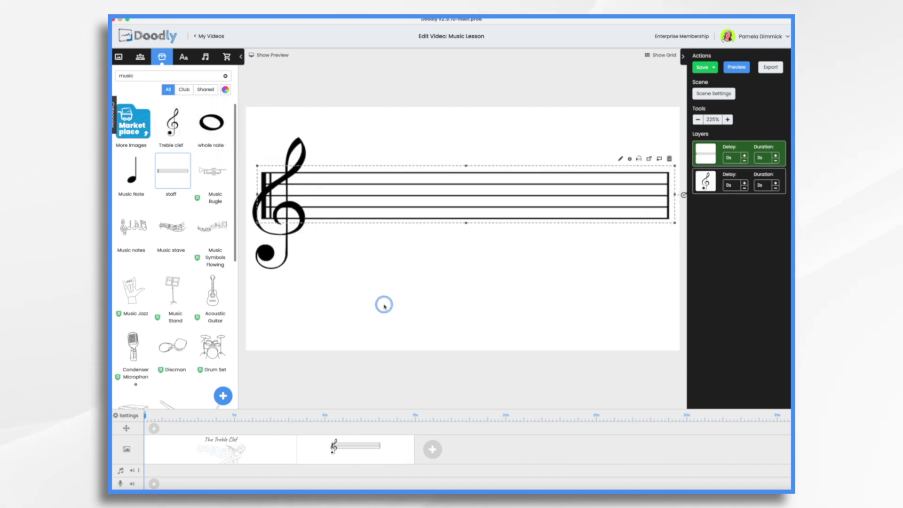
{"action": "left_click", "coordinate": [305, 272]}
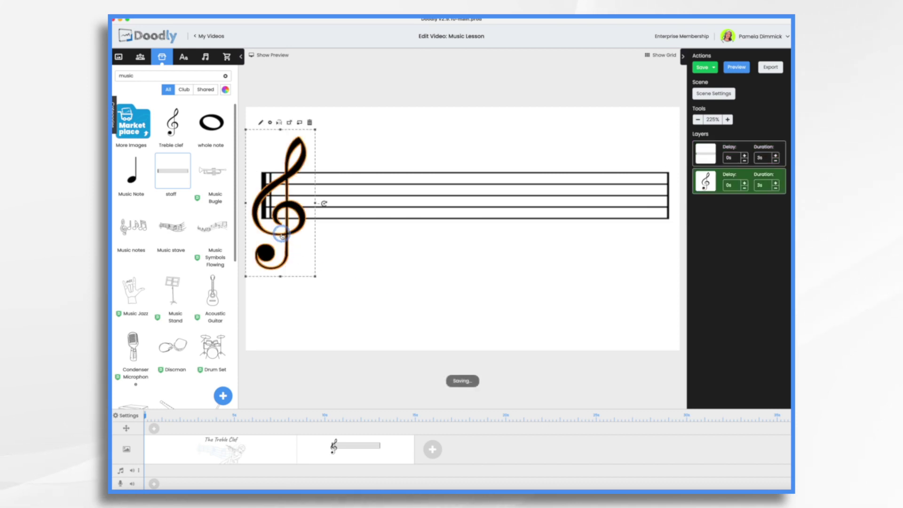
{"action": "left_click_drag", "start_coordinate": [305, 273], "coordinate": [288, 217]}
{"action": "left_click_drag", "start_coordinate": [270, 180], "coordinate": [289, 207]}
{"action": "left_click_drag", "start_coordinate": [211, 122], "coordinate": [328, 228]}
{"action": "left_click", "coordinate": [326, 230]}
Step: Set the whole note's drawing duration to 1s and duplicate it four times
{"action": "left_click", "coordinate": [318, 217]}
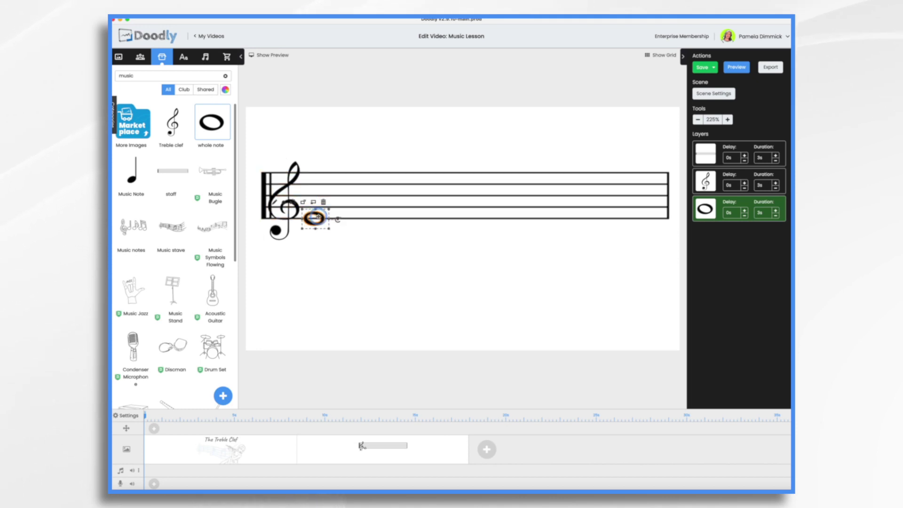
{"action": "left_click", "coordinate": [331, 203]}
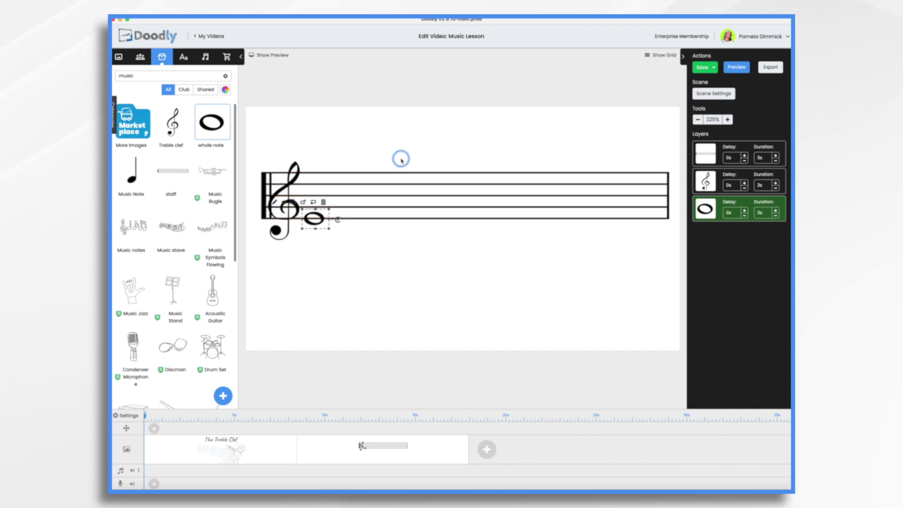
{"action": "left_click", "coordinate": [776, 216]}
{"action": "left_click", "coordinate": [776, 216]}
{"action": "left_click", "coordinate": [777, 216]}
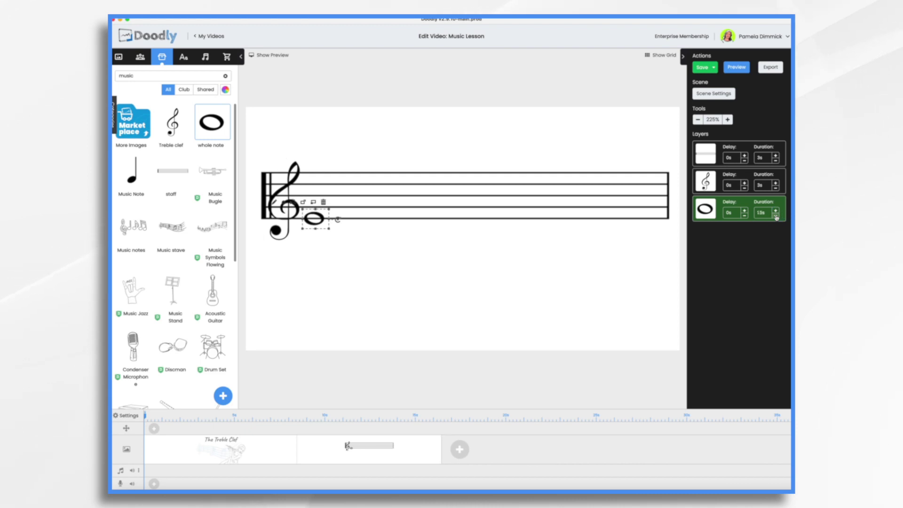
{"action": "left_click", "coordinate": [775, 217]}
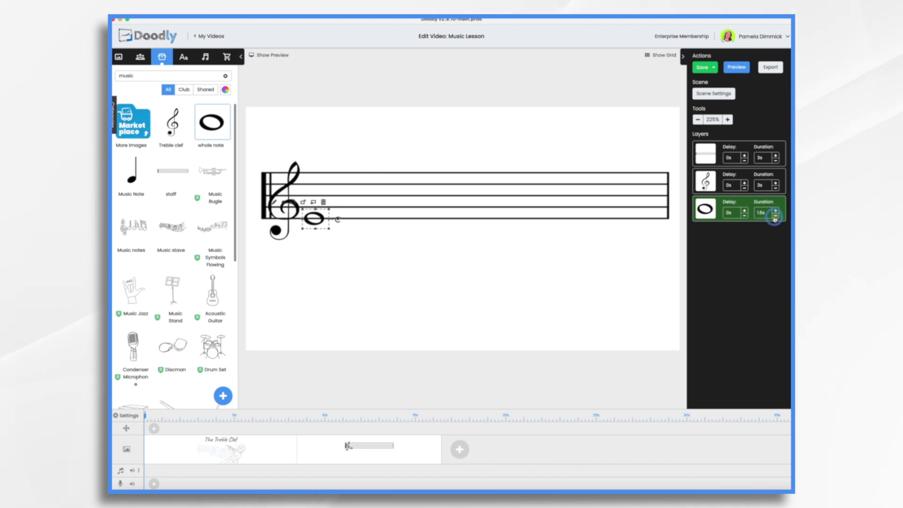
{"action": "left_click", "coordinate": [776, 216]}
{"action": "left_click", "coordinate": [760, 213]}
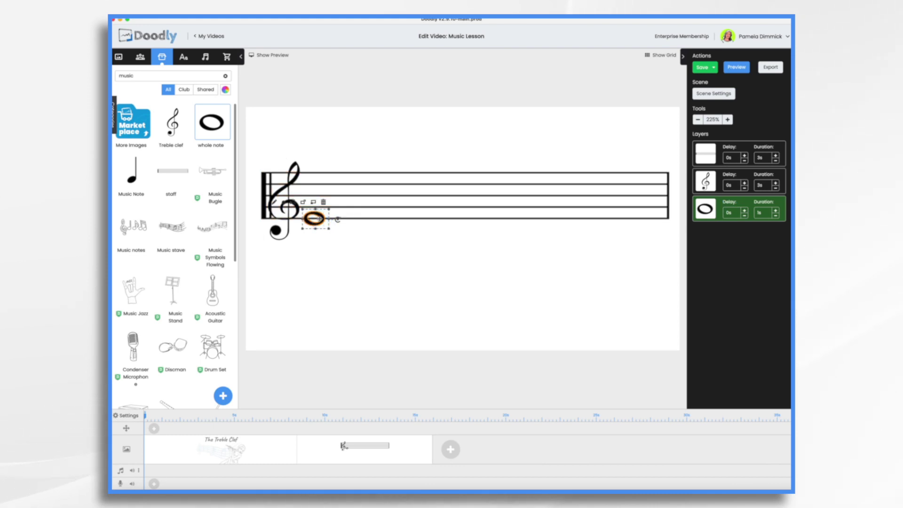
{"action": "key", "text": "super+v"}
{"action": "key", "text": "super+v"}
{"action": "key", "text": "super+v"}
{"action": "key", "text": "super+v"}
{"action": "left_click", "coordinate": [397, 274]}
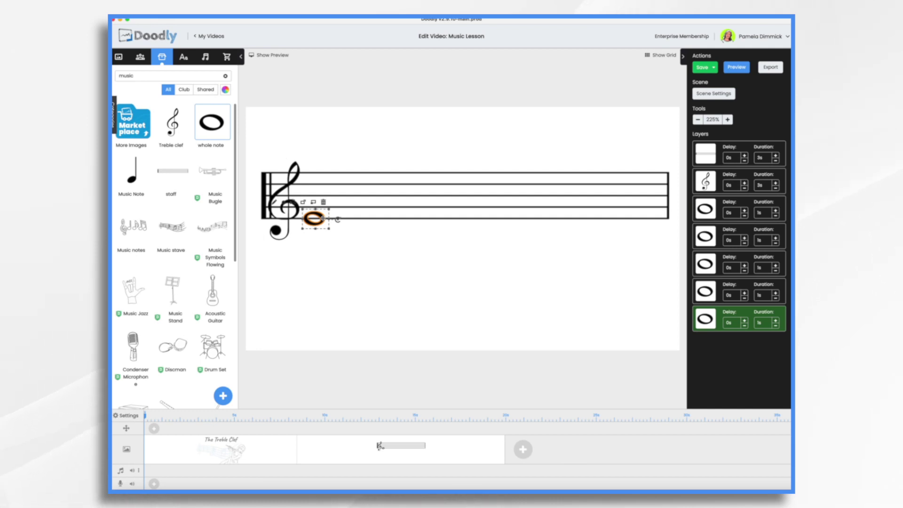
Step: Move the whole-note copies up the staff in ascending steps, the last on the top line
{"action": "left_click_drag", "start_coordinate": [321, 218], "coordinate": [353, 207]}
{"action": "left_click_drag", "start_coordinate": [322, 218], "coordinate": [383, 195]}
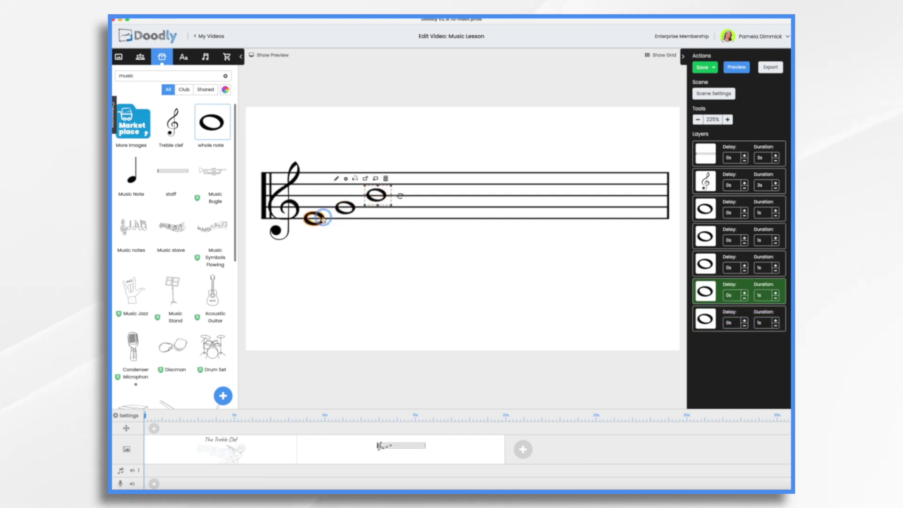
{"action": "left_click_drag", "start_coordinate": [322, 218], "coordinate": [445, 173]}
{"action": "left_click", "coordinate": [516, 248]}
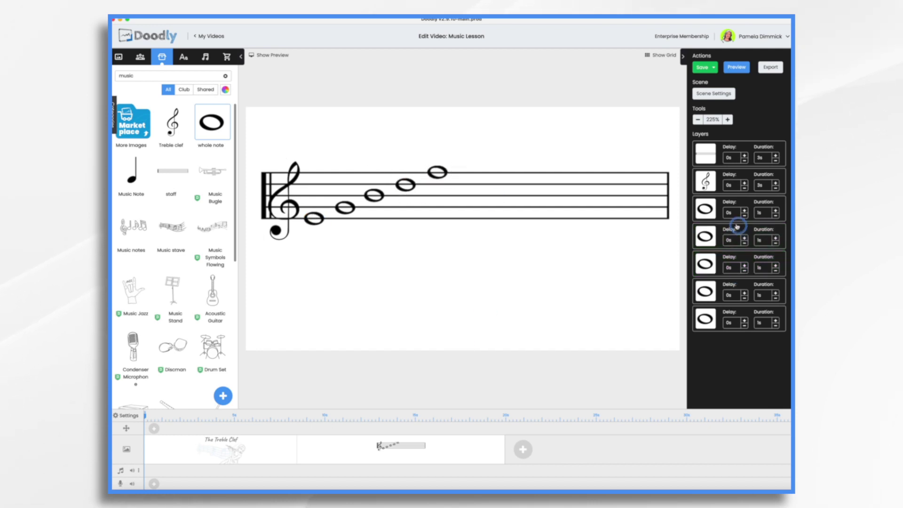
Step: Reorder the whole-note layers so the higher notes draw later, then select the staff
{"action": "left_click", "coordinate": [716, 211]}
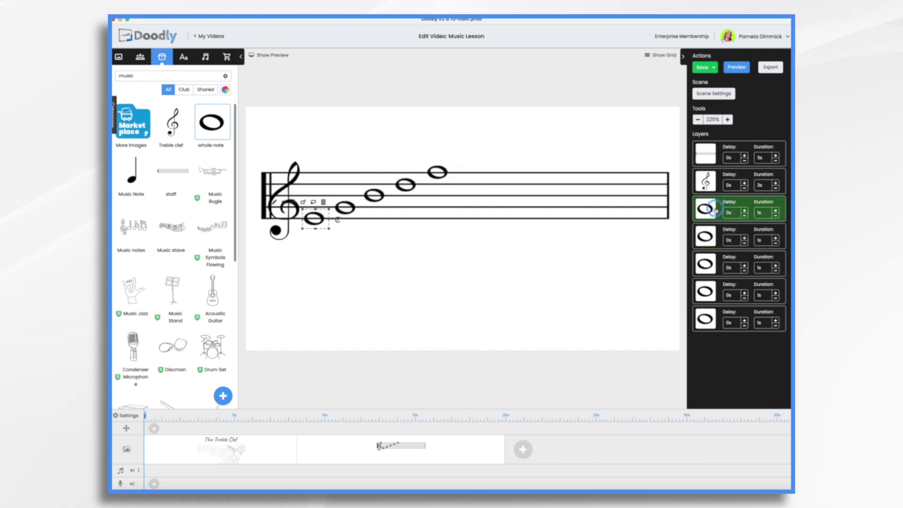
{"action": "left_click", "coordinate": [711, 237]}
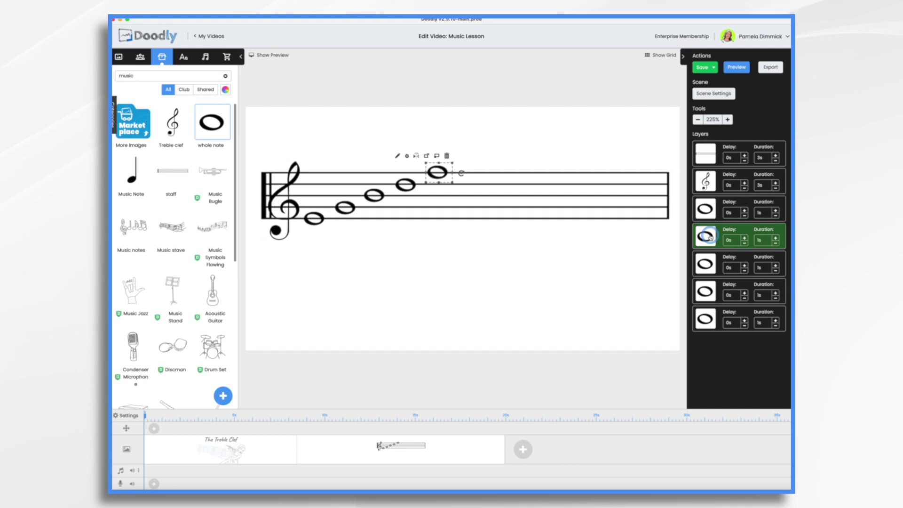
{"action": "left_click_drag", "start_coordinate": [711, 237], "coordinate": [708, 320]}
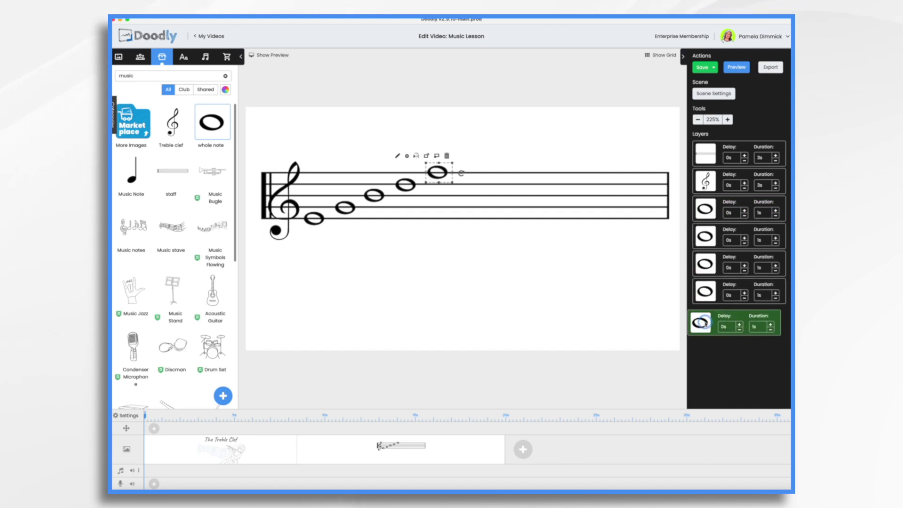
{"action": "left_click", "coordinate": [706, 237]}
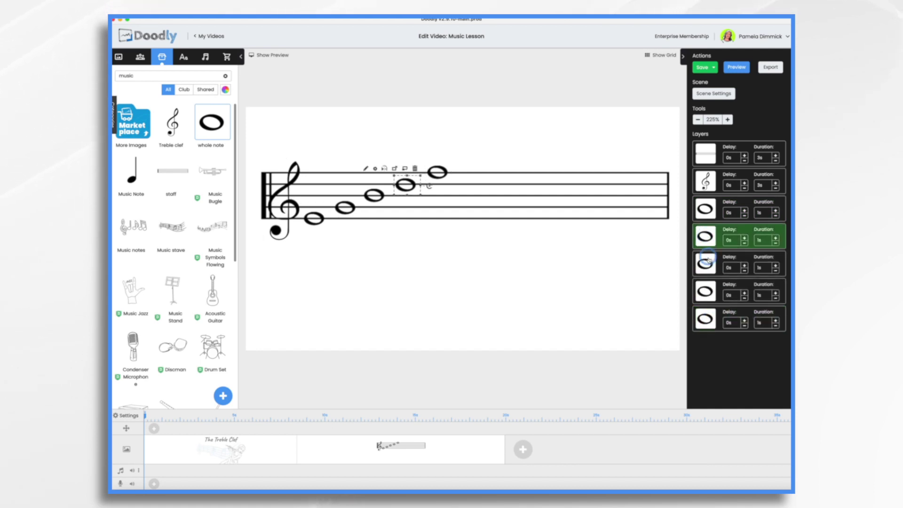
{"action": "left_click_drag", "start_coordinate": [708, 259], "coordinate": [710, 238]}
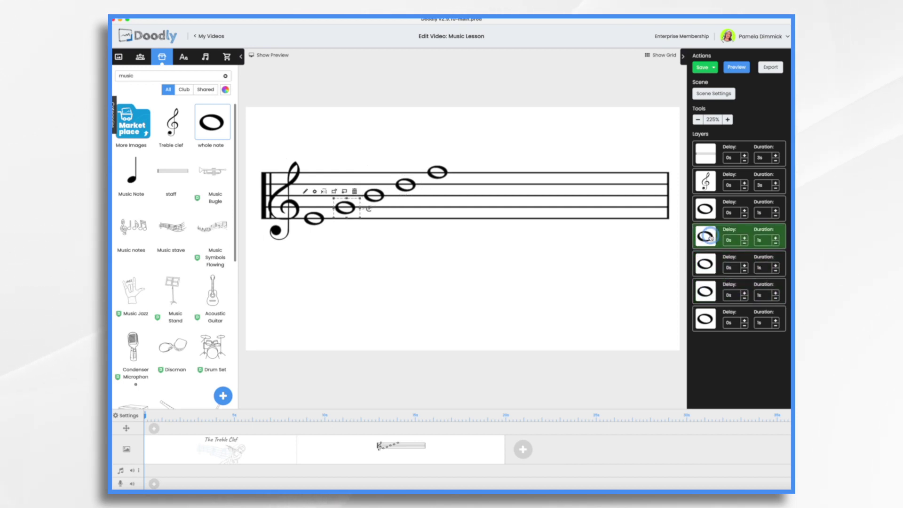
{"action": "left_click", "coordinate": [712, 211]}
{"action": "left_click", "coordinate": [517, 187]}
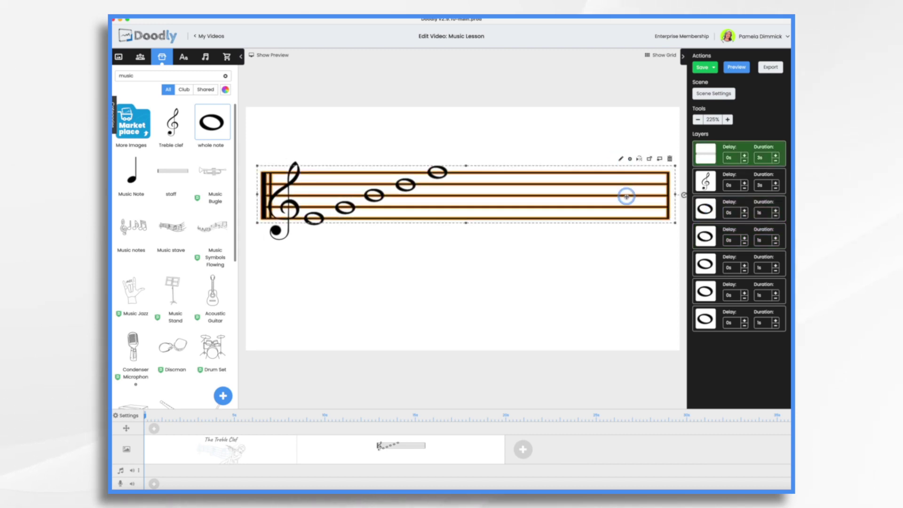
{"action": "left_click", "coordinate": [621, 159]}
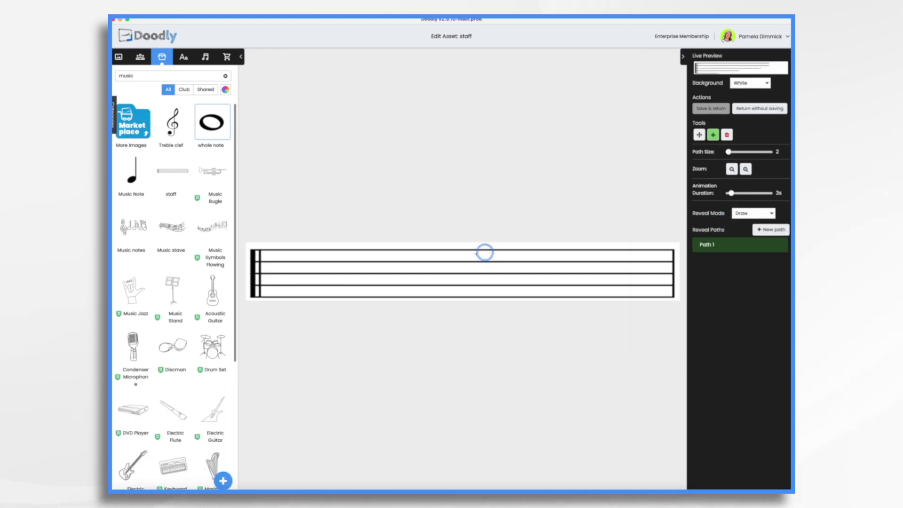
Step: Set the staff's Reveal Mode to Fade and save the change
{"action": "left_click", "coordinate": [751, 215]}
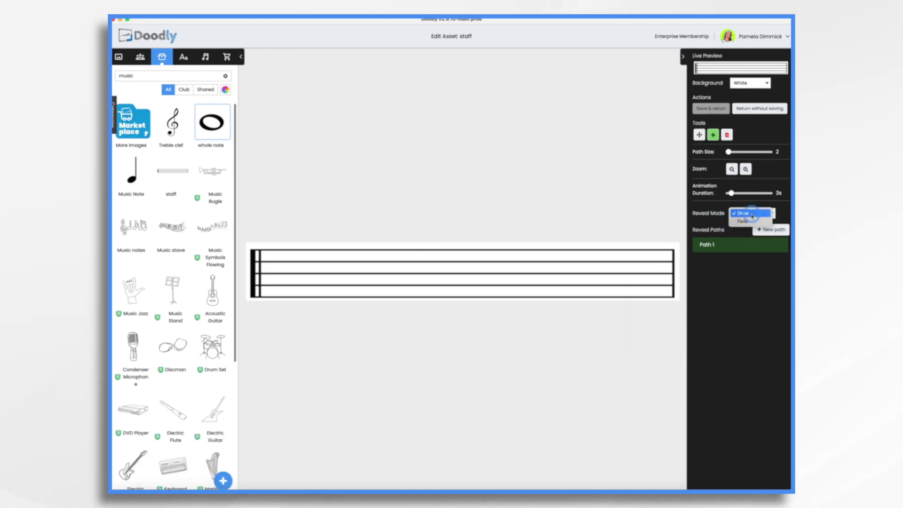
{"action": "left_click", "coordinate": [744, 223]}
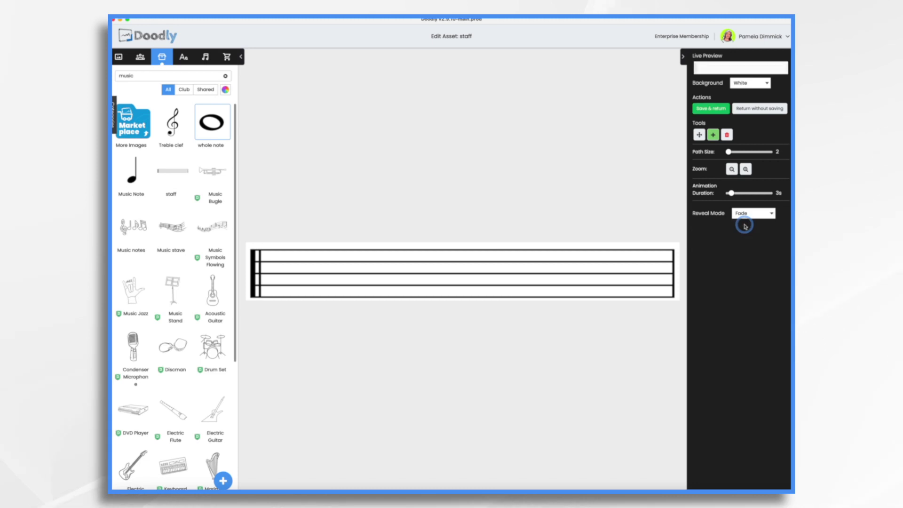
{"action": "left_click", "coordinate": [714, 110]}
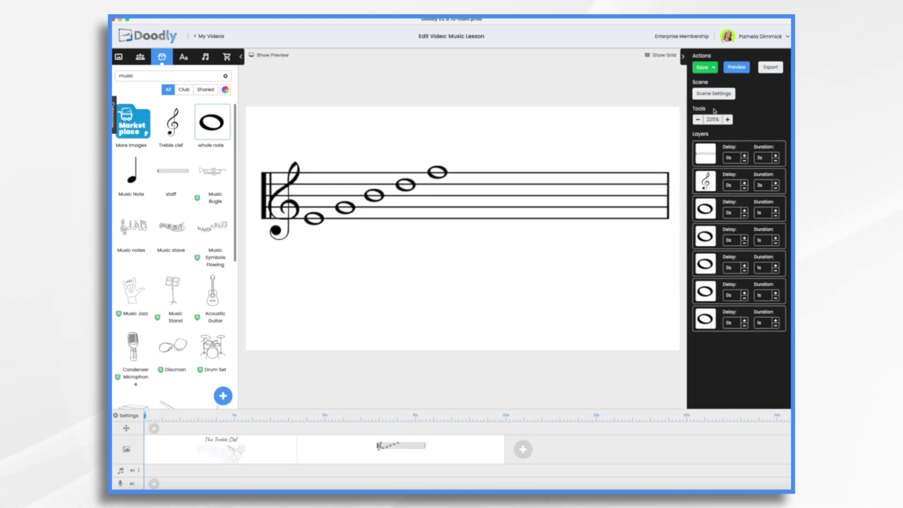
Step: Select the treble clef layer and bring up its asset editing options
{"action": "left_click", "coordinate": [716, 185]}
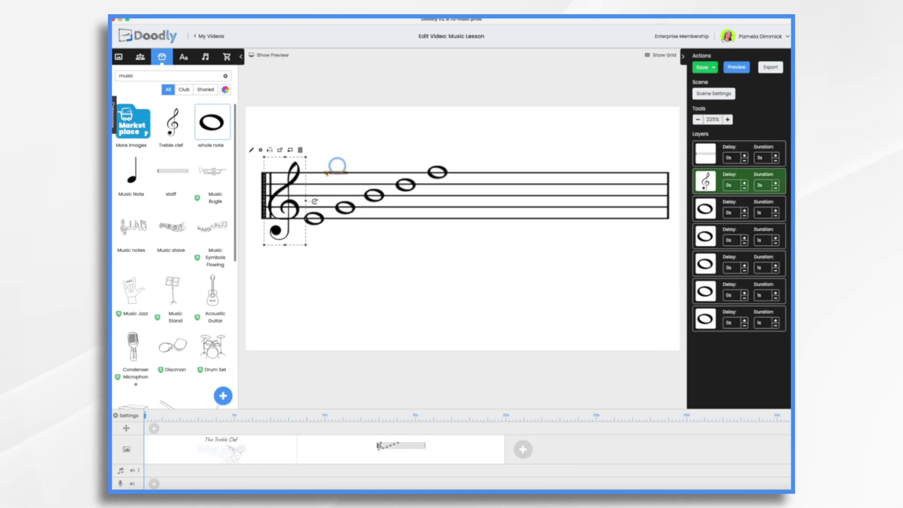
{"action": "left_click", "coordinate": [270, 151]}
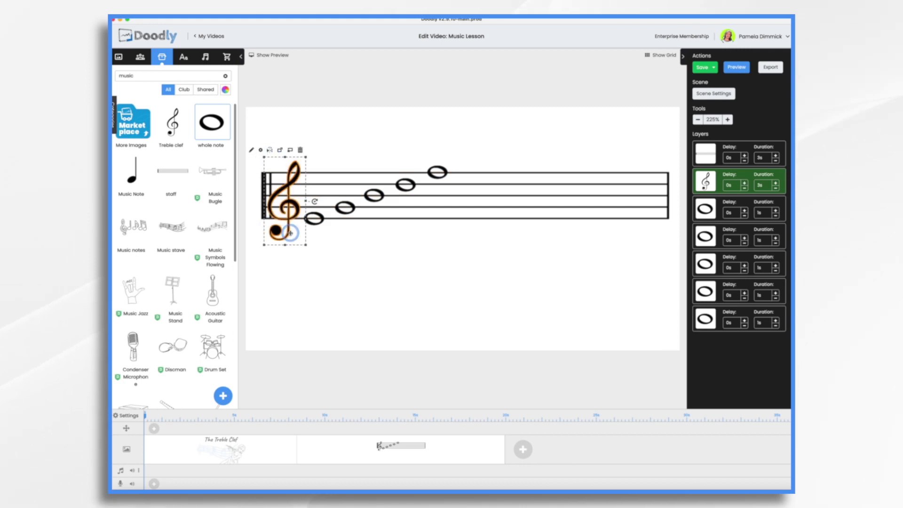
{"action": "left_click", "coordinate": [244, 166]}
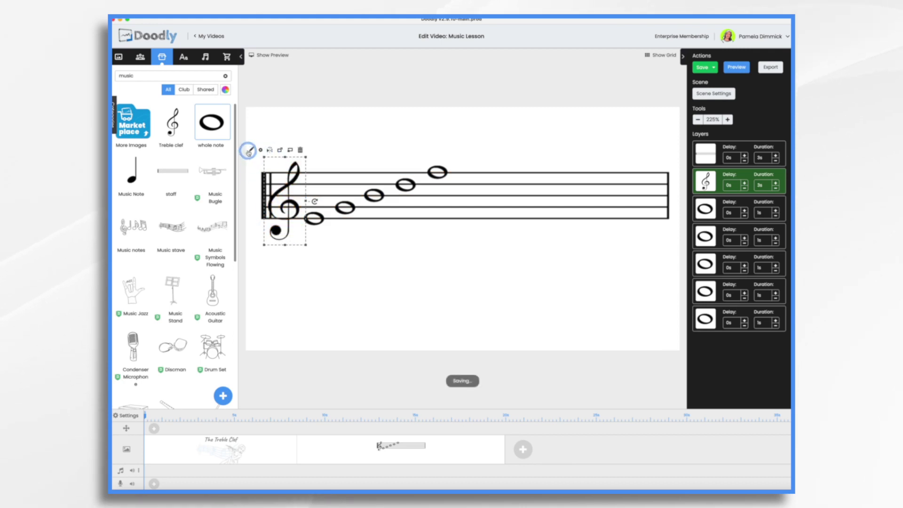
Step: Retrace the treble clef with two thick reveal paths covering its dot, curve and stem, then save
{"action": "left_click", "coordinate": [251, 151]}
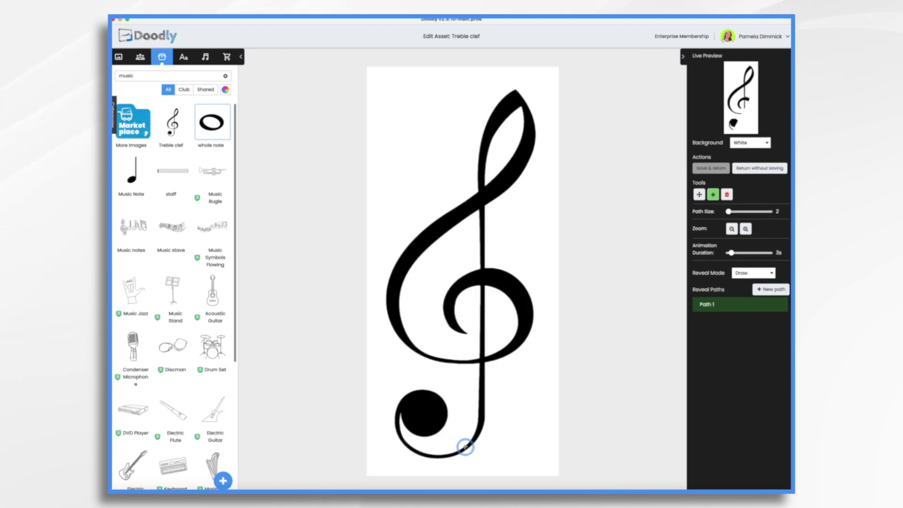
{"action": "left_click", "coordinate": [406, 414]}
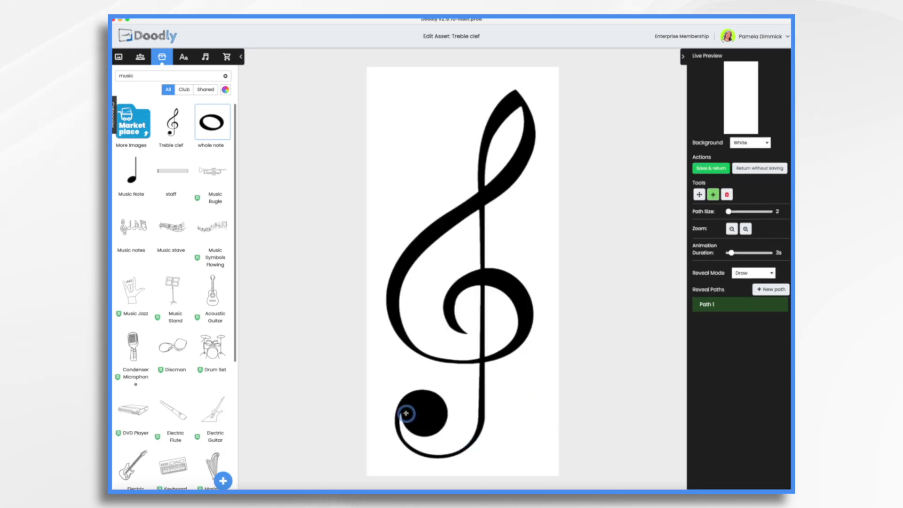
{"action": "left_click_drag", "start_coordinate": [420, 432], "coordinate": [442, 421]}
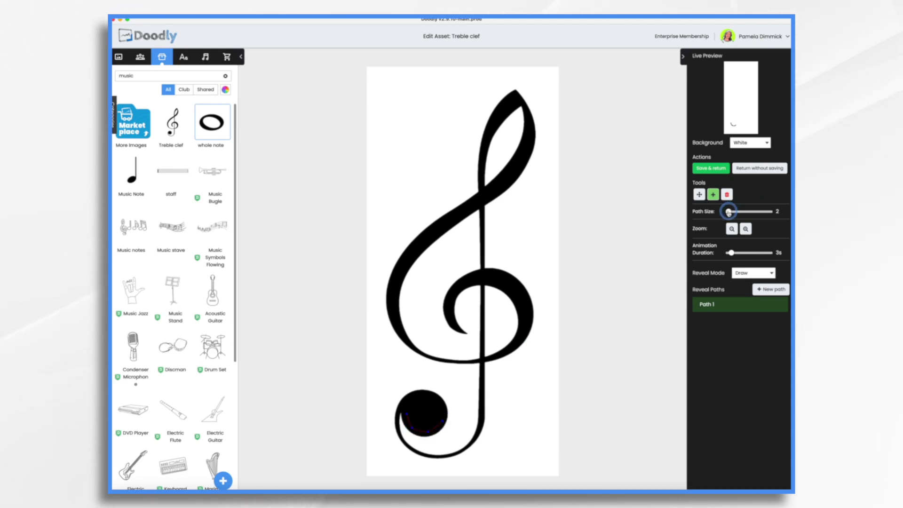
{"action": "left_click_drag", "start_coordinate": [729, 211], "coordinate": [735, 212]}
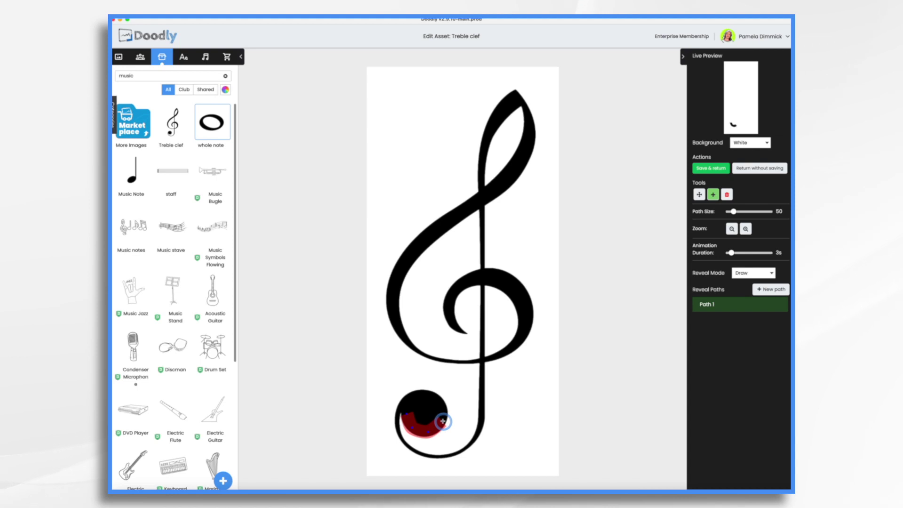
{"action": "mouse_move", "coordinate": [446, 424]}
{"action": "left_mouse_down"}
{"action": "mouse_move", "coordinate": [445, 404]}
{"action": "mouse_move", "coordinate": [406, 395]}
{"action": "mouse_move", "coordinate": [411, 417]}
{"action": "mouse_move", "coordinate": [429, 423]}
{"action": "mouse_move", "coordinate": [428, 398]}
{"action": "mouse_move", "coordinate": [430, 416]}
{"action": "mouse_move", "coordinate": [424, 405]}
{"action": "mouse_move", "coordinate": [398, 415]}
{"action": "mouse_move", "coordinate": [398, 435]}
{"action": "mouse_move", "coordinate": [428, 456]}
{"action": "mouse_move", "coordinate": [467, 439]}
{"action": "mouse_move", "coordinate": [482, 405]}
{"action": "mouse_move", "coordinate": [469, 437]}
{"action": "mouse_move", "coordinate": [481, 365]}
{"action": "left_mouse_up"}
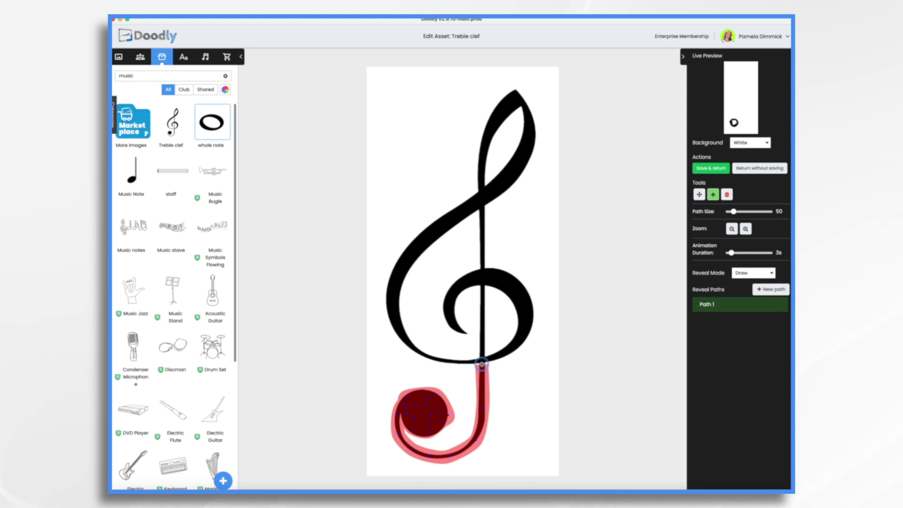
{"action": "left_click", "coordinate": [770, 288]}
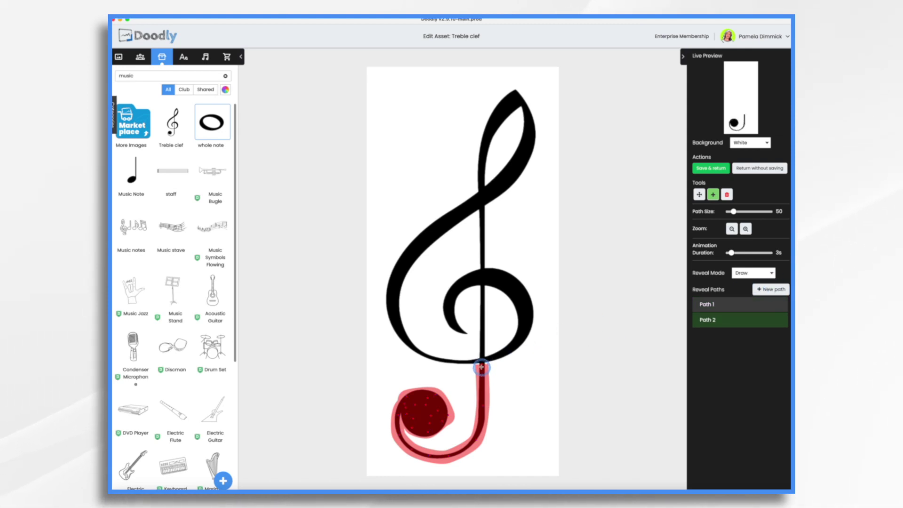
{"action": "left_click_drag", "start_coordinate": [481, 348], "coordinate": [482, 363]}
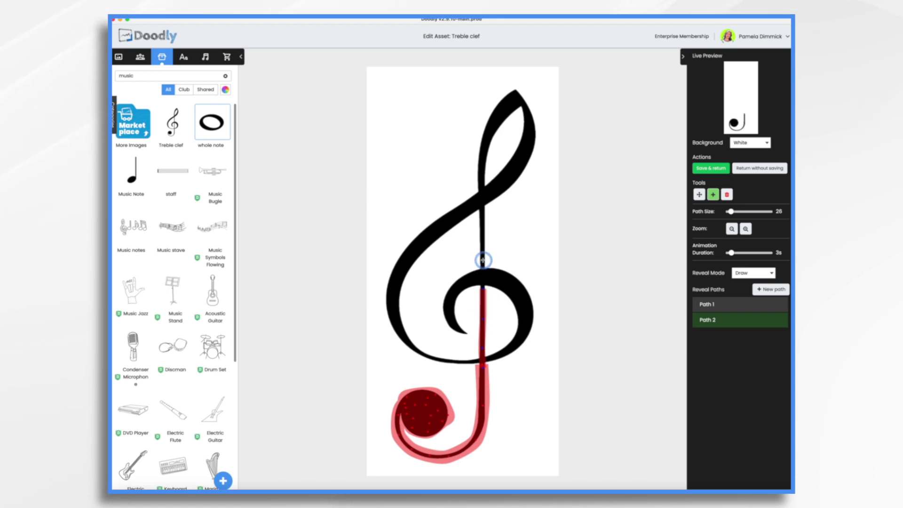
{"action": "mouse_move", "coordinate": [481, 215]}
{"action": "left_mouse_down"}
{"action": "mouse_move", "coordinate": [489, 123]}
{"action": "mouse_move", "coordinate": [484, 140]}
{"action": "mouse_move", "coordinate": [486, 129]}
{"action": "mouse_move", "coordinate": [535, 125]}
{"action": "mouse_move", "coordinate": [394, 297]}
{"action": "mouse_move", "coordinate": [525, 299]}
{"action": "mouse_move", "coordinate": [466, 320]}
{"action": "left_mouse_up"}
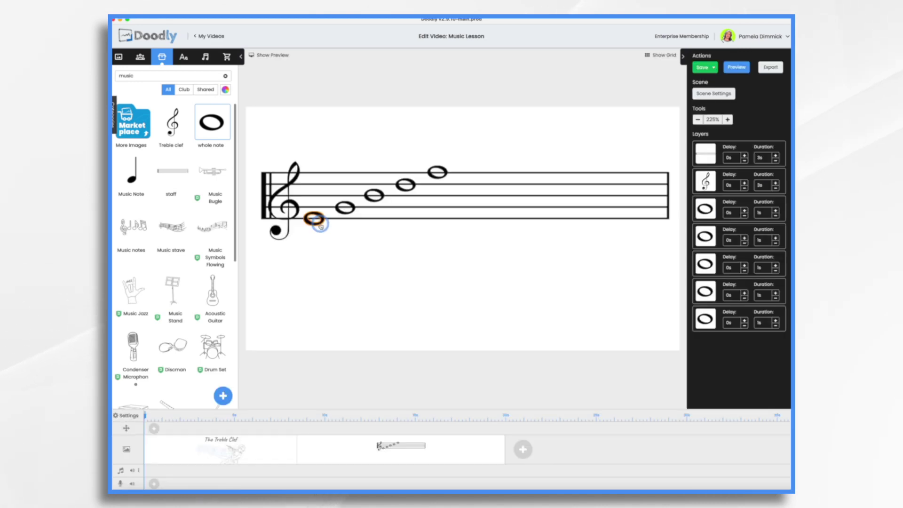
{"action": "left_click", "coordinate": [316, 218]}
Step: Trace a size-48 reveal path around the whole note's ring and save it
{"action": "left_click", "coordinate": [275, 203]}
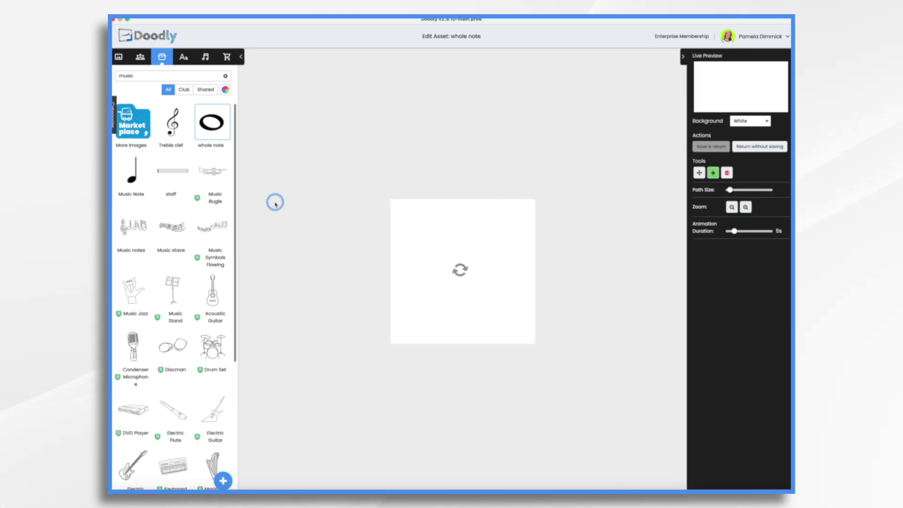
{"action": "left_click_drag", "start_coordinate": [434, 257], "coordinate": [455, 253]}
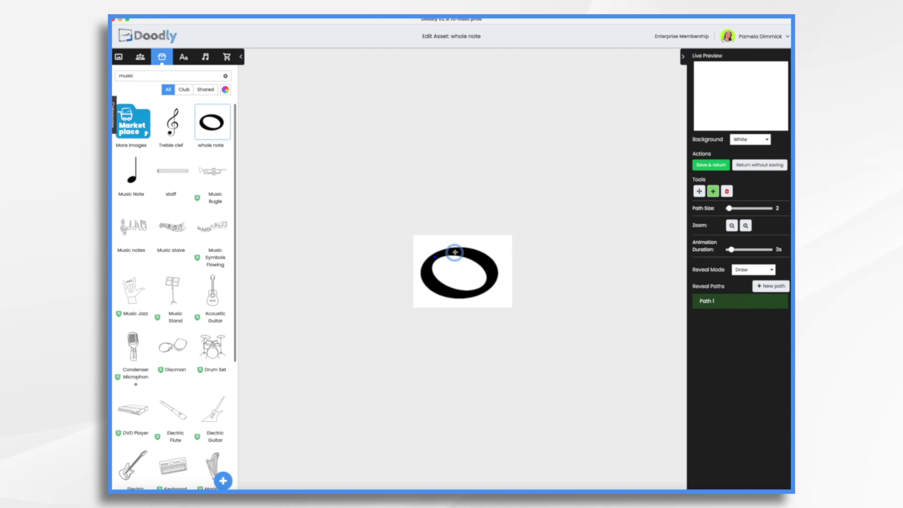
{"action": "left_click_drag", "start_coordinate": [753, 207], "coordinate": [756, 209]}
{"action": "mouse_move", "coordinate": [476, 255]}
{"action": "left_mouse_down"}
{"action": "mouse_move", "coordinate": [492, 283]}
{"action": "mouse_move", "coordinate": [470, 293]}
{"action": "mouse_move", "coordinate": [440, 288]}
{"action": "mouse_move", "coordinate": [427, 276]}
{"action": "mouse_move", "coordinate": [443, 257]}
{"action": "left_mouse_up"}
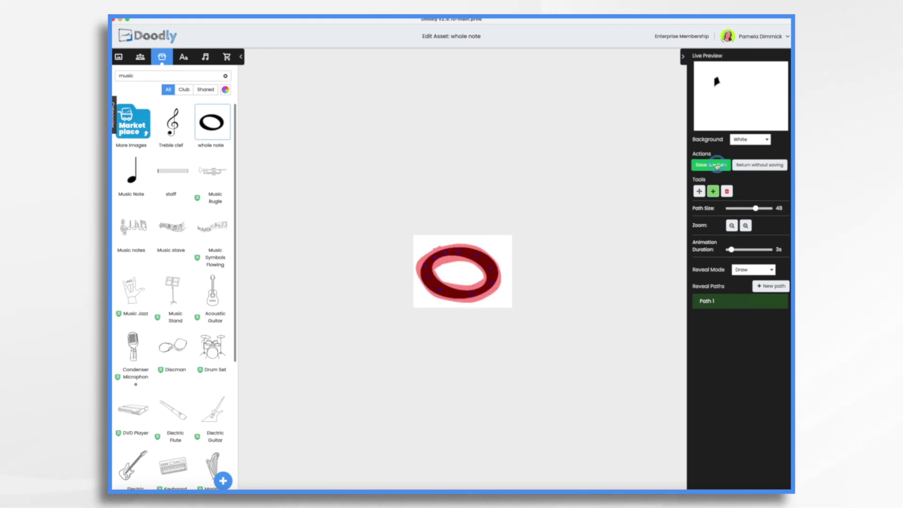
{"action": "left_click", "coordinate": [716, 165]}
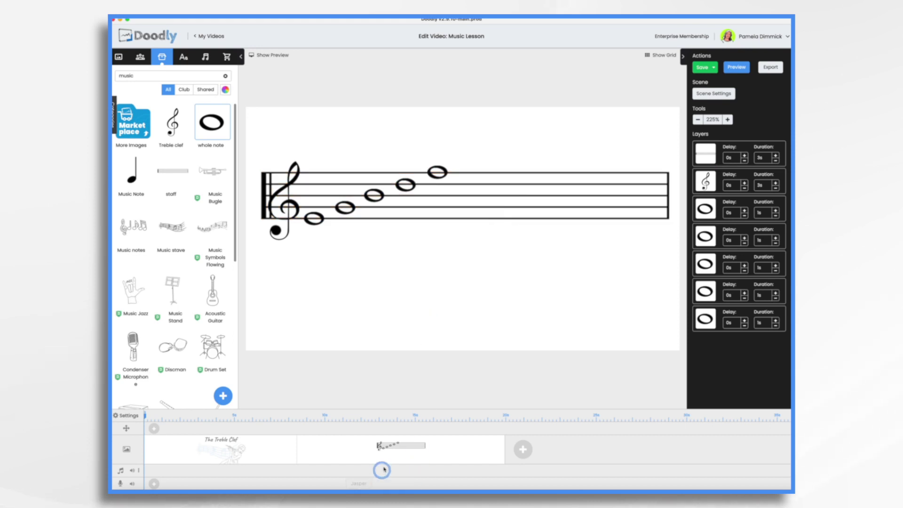
Step: Preview the music scene to check the staff fade, clef drawing and five rising notes
{"action": "right_click", "coordinate": [394, 457]}
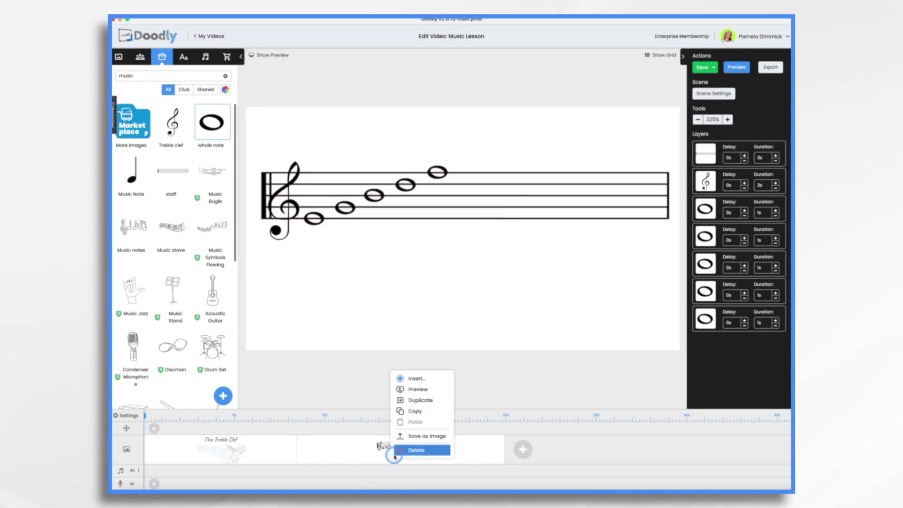
{"action": "left_click", "coordinate": [416, 391]}
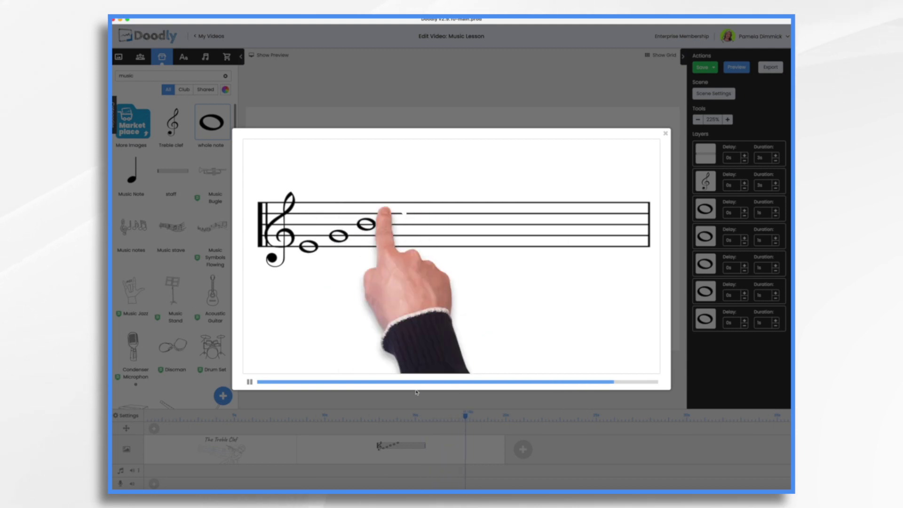
{"action": "left_click", "coordinate": [666, 133]}
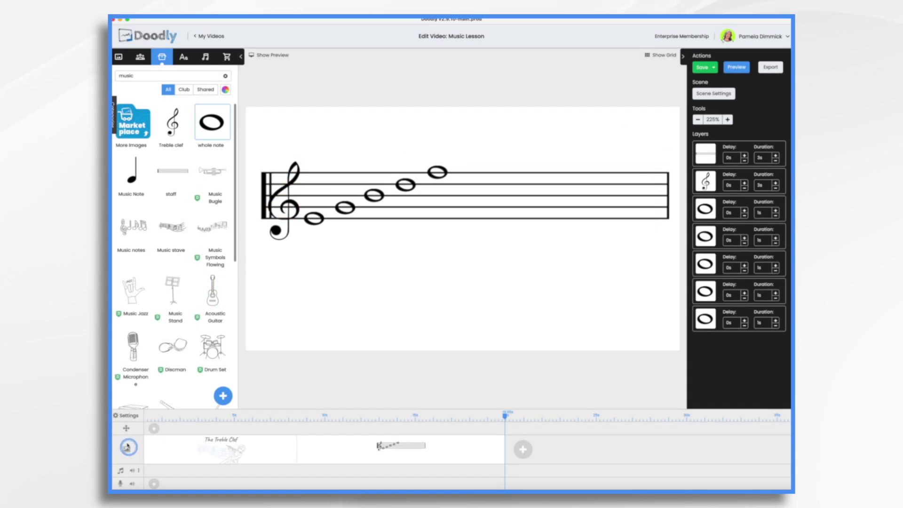
Step: Turn off erasing between scenes in the video-wide settings
{"action": "left_click", "coordinate": [128, 416]}
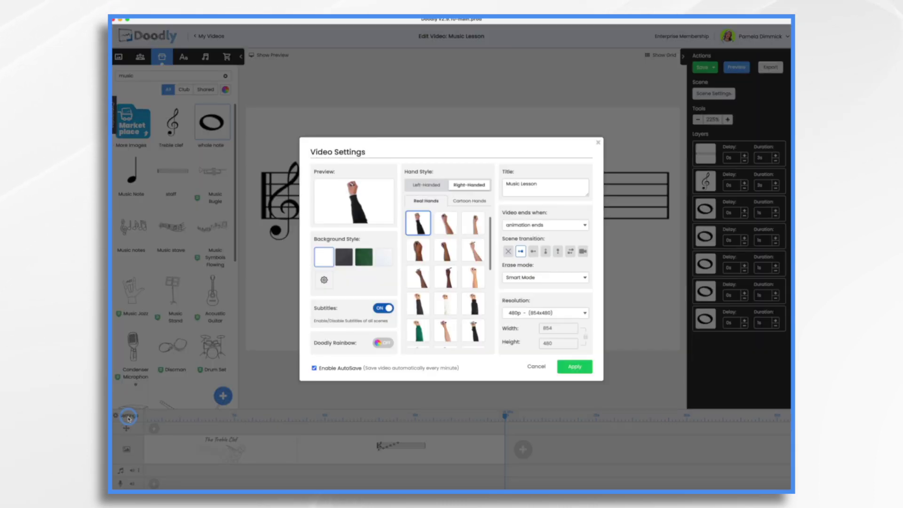
{"action": "left_click", "coordinate": [545, 278]}
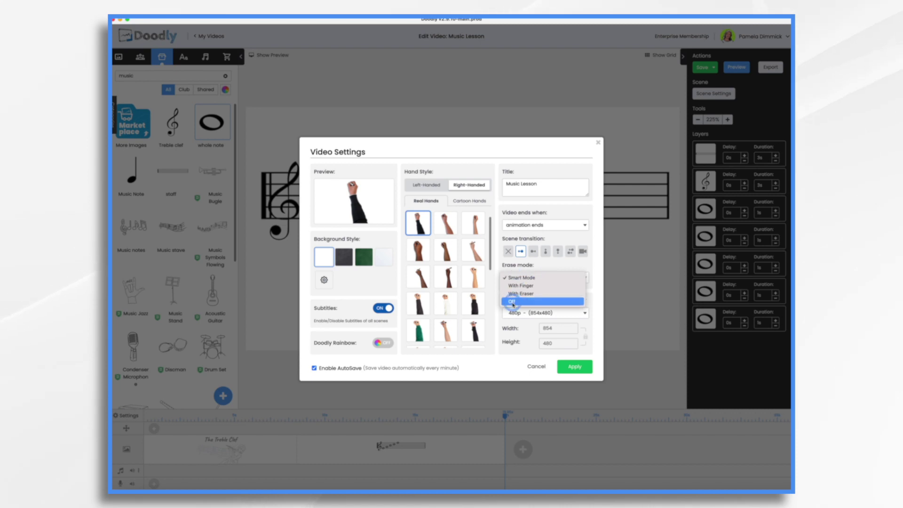
{"action": "left_click", "coordinate": [513, 303]}
{"action": "left_click", "coordinate": [576, 367]}
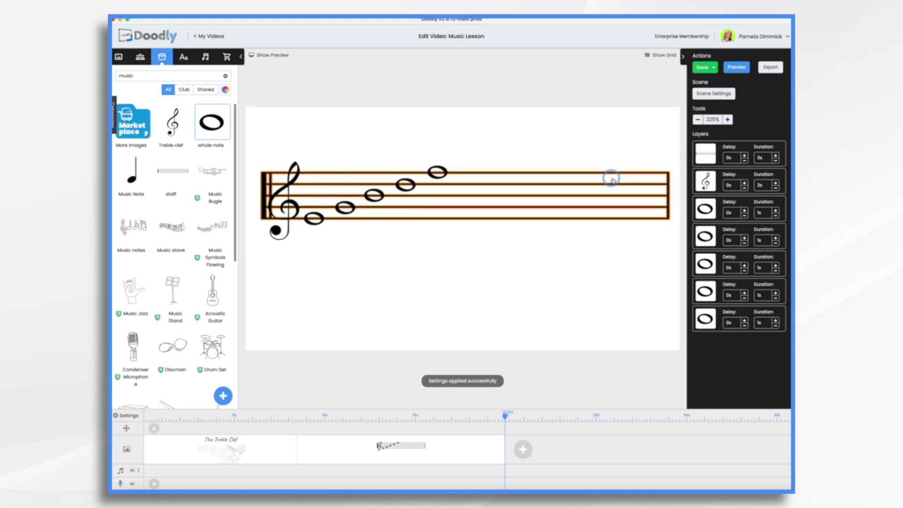
Step: Shorten the staff's duration to 0.5s and the treble clef's to 2s
{"action": "left_click", "coordinate": [776, 161]}
{"action": "left_click", "coordinate": [777, 161]}
{"action": "left_click", "coordinate": [776, 160]}
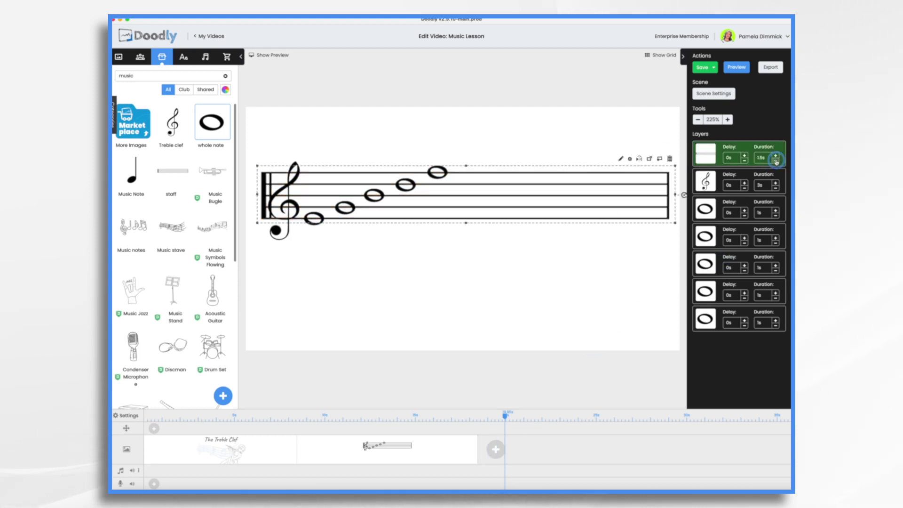
{"action": "left_click", "coordinate": [776, 161]}
{"action": "left_click", "coordinate": [777, 161]}
{"action": "left_click", "coordinate": [776, 161]}
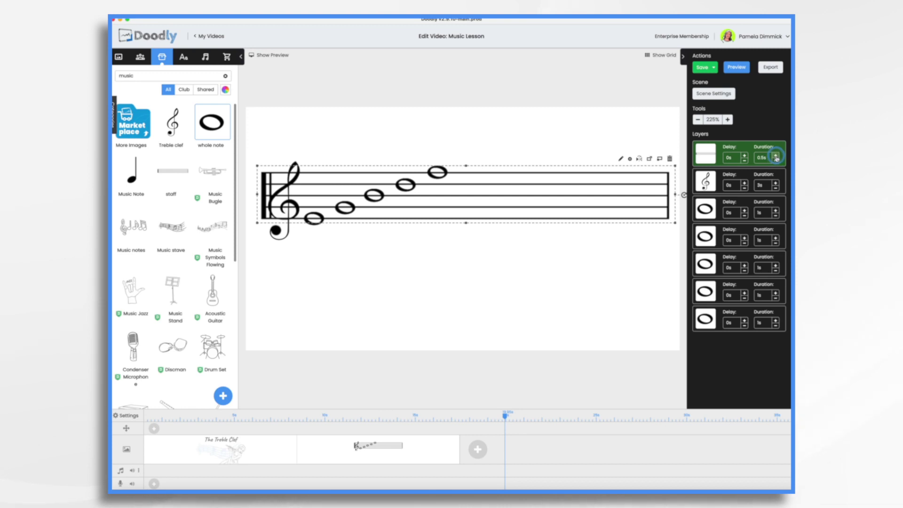
{"action": "left_click", "coordinate": [777, 189]}
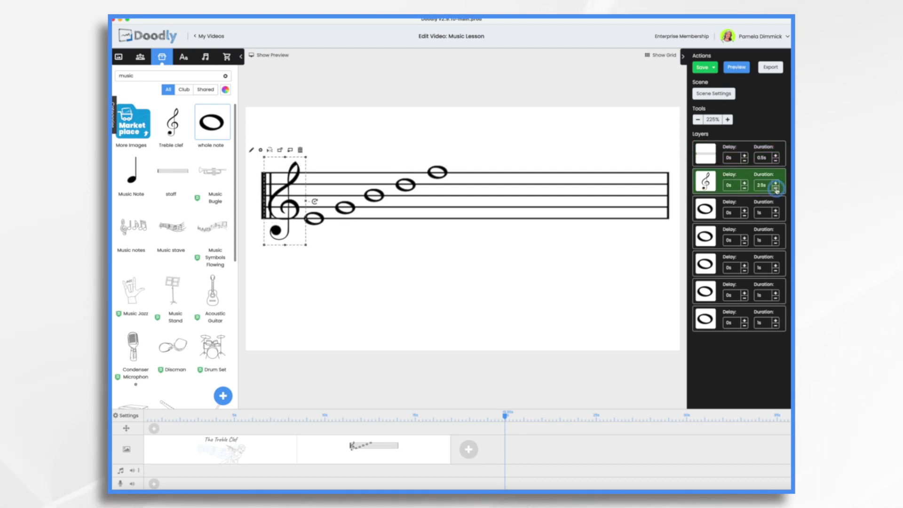
{"action": "left_click", "coordinate": [776, 188]}
{"action": "left_click", "coordinate": [776, 189]}
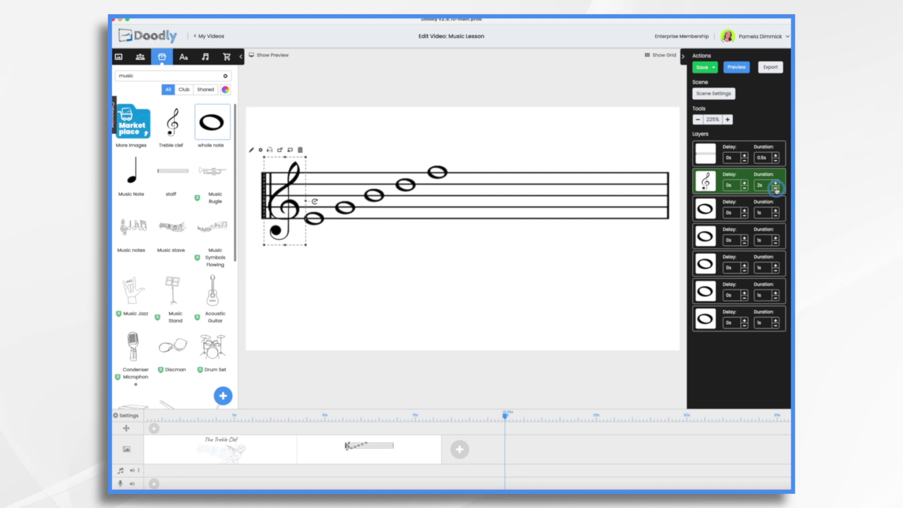
{"action": "right_click", "coordinate": [357, 466]}
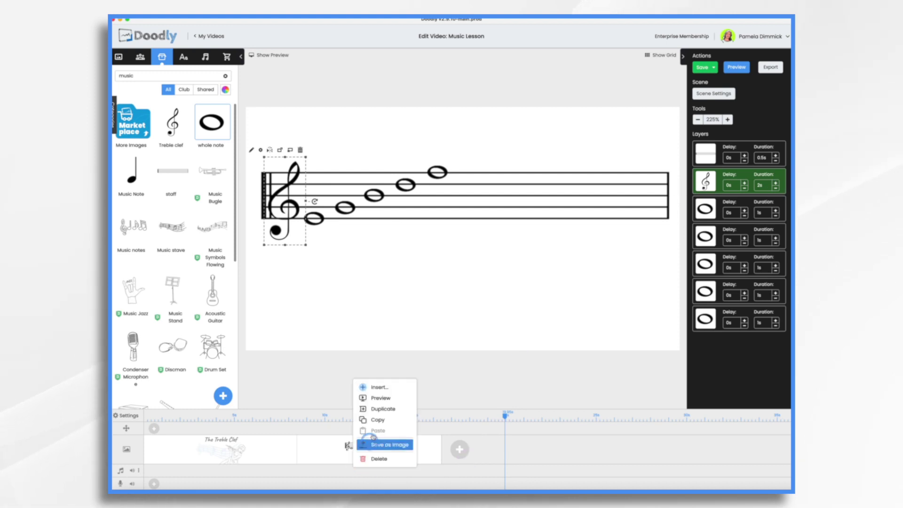
{"action": "left_click", "coordinate": [381, 398]}
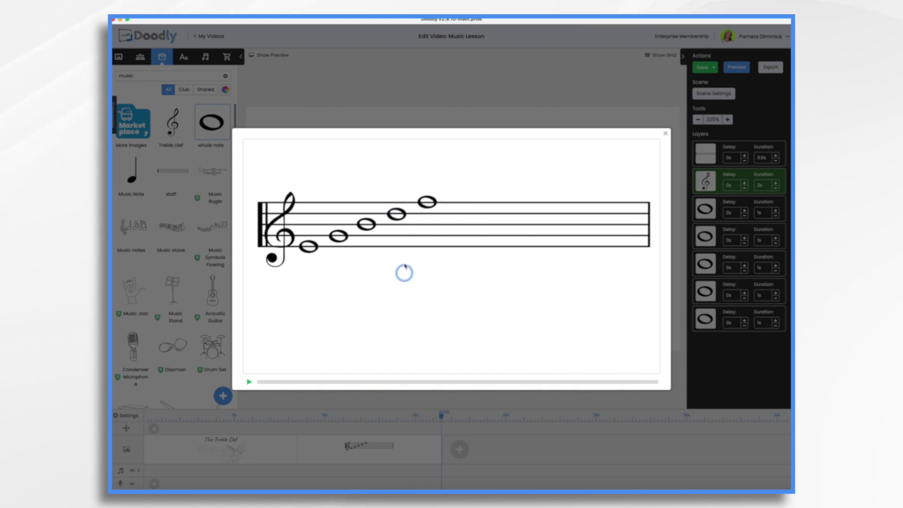
{"action": "left_click", "coordinate": [666, 135]}
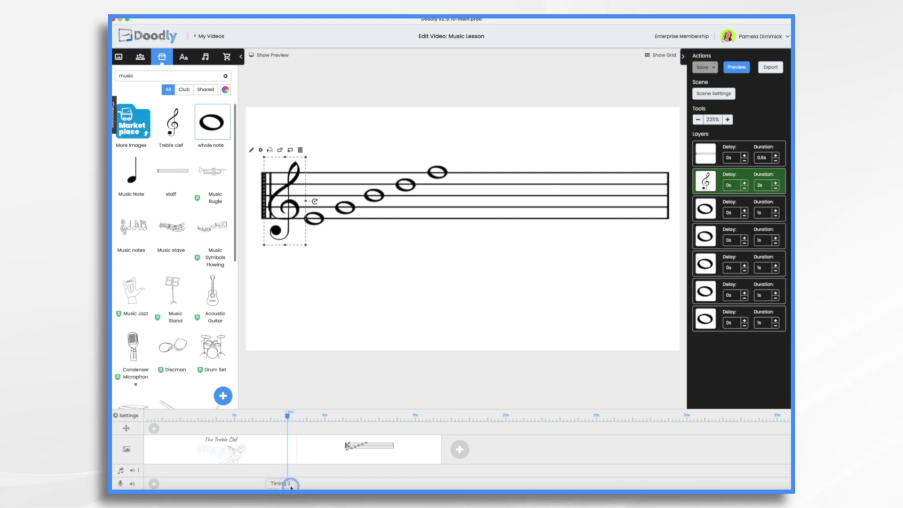
Step: Record about 16 seconds of narration onto the voice track at the playhead
{"action": "left_click", "coordinate": [290, 484]}
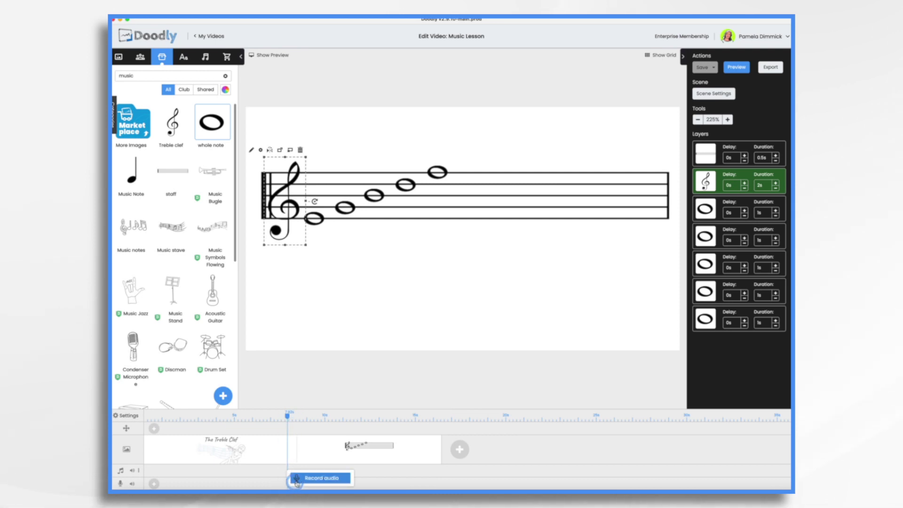
{"action": "left_click", "coordinate": [320, 479]}
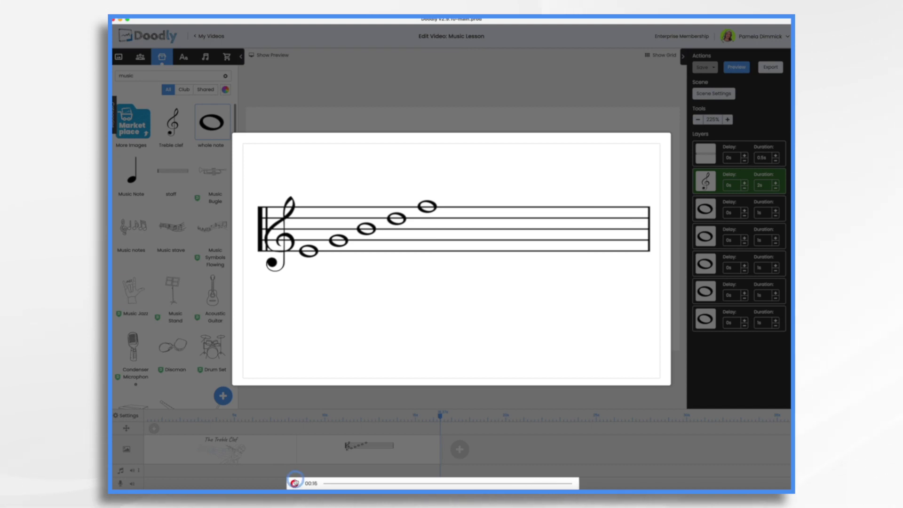
{"action": "left_click", "coordinate": [294, 483]}
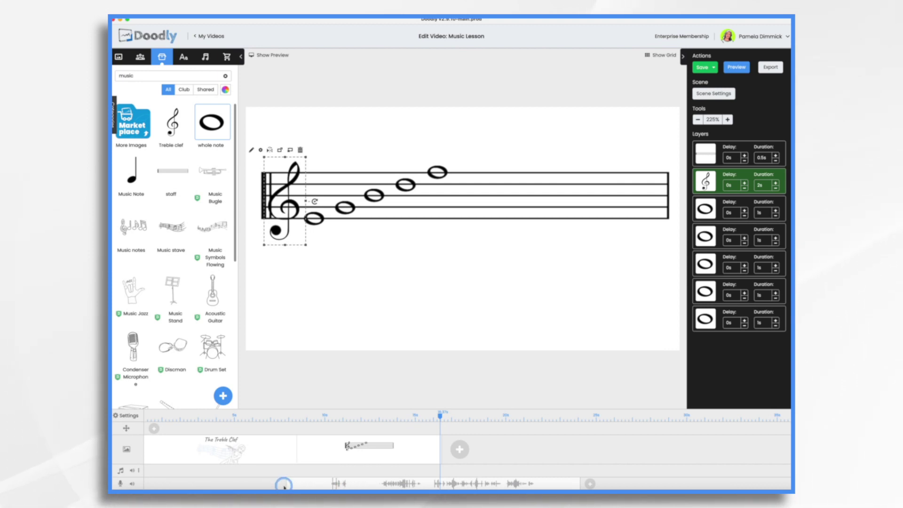
Step: Select the recorded voice clip, save the project, and trim the clip's blank start
{"action": "left_click", "coordinate": [583, 480]}
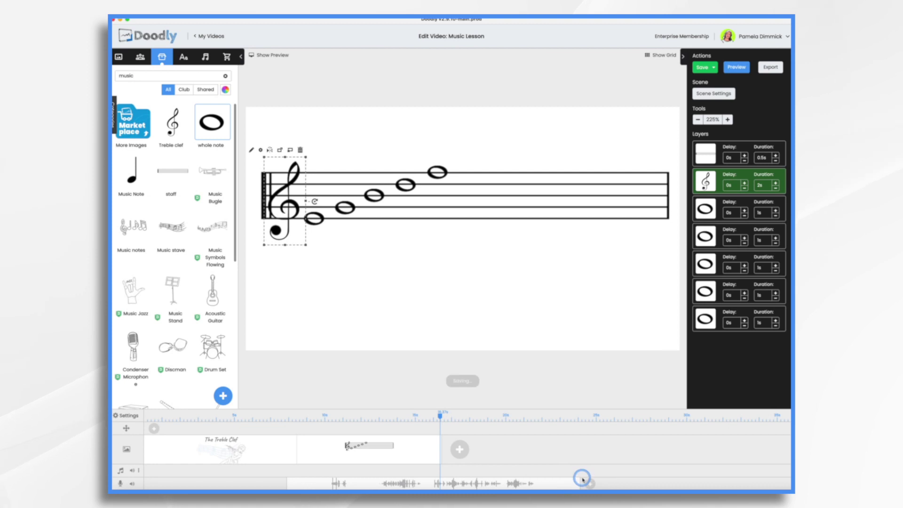
{"action": "left_click", "coordinate": [308, 485]}
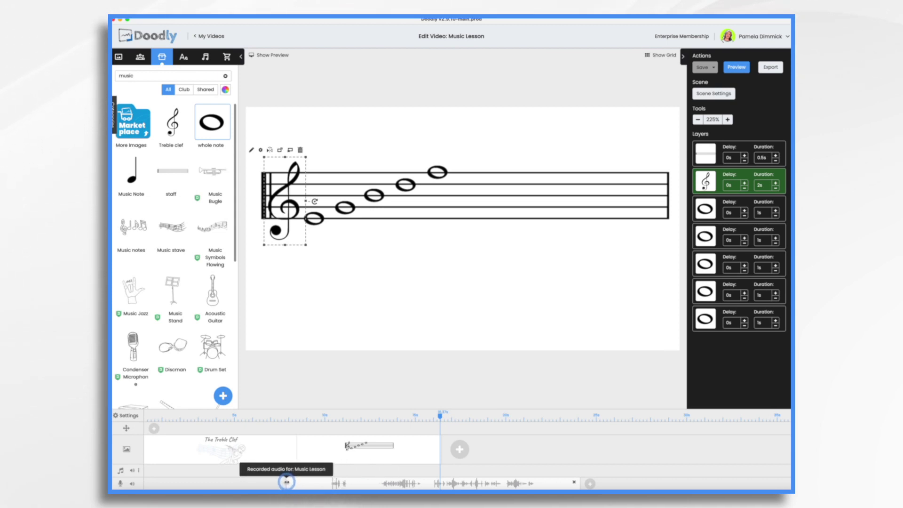
{"action": "left_click_drag", "start_coordinate": [286, 482], "coordinate": [318, 483]}
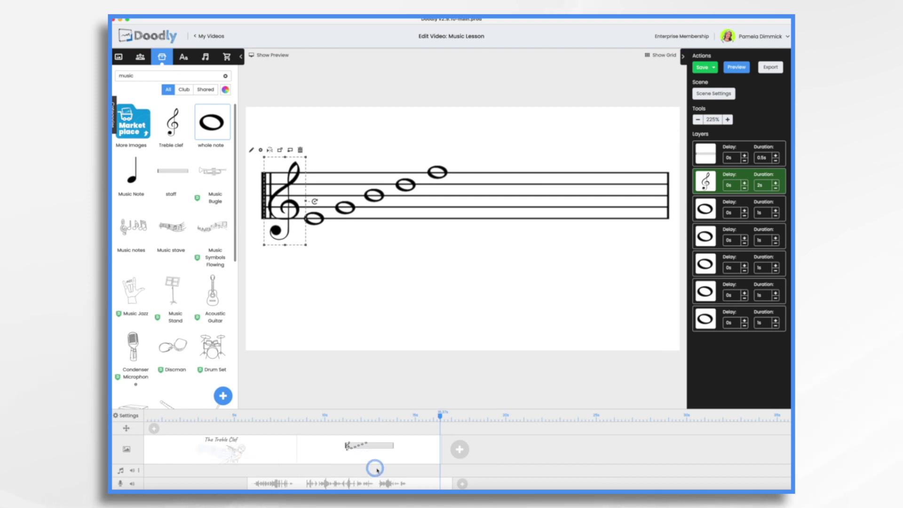
{"action": "left_click", "coordinate": [271, 55]}
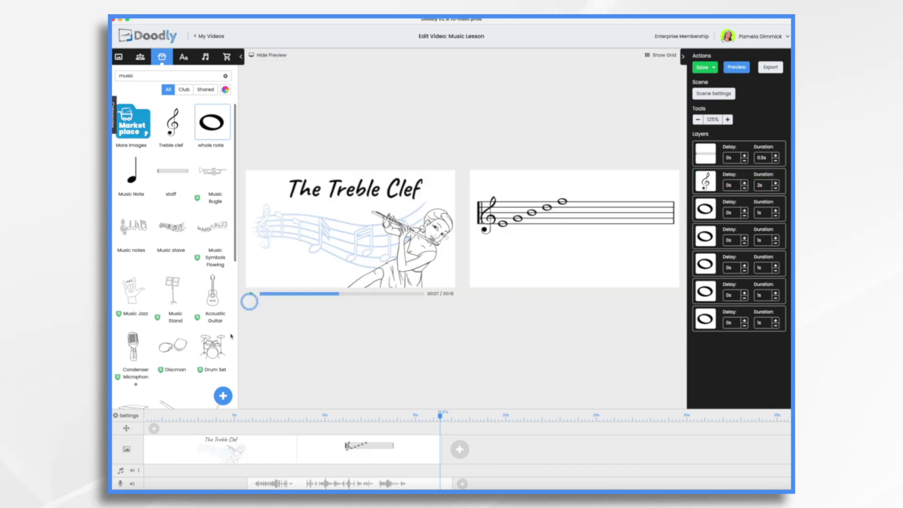
{"action": "left_click", "coordinate": [148, 416]}
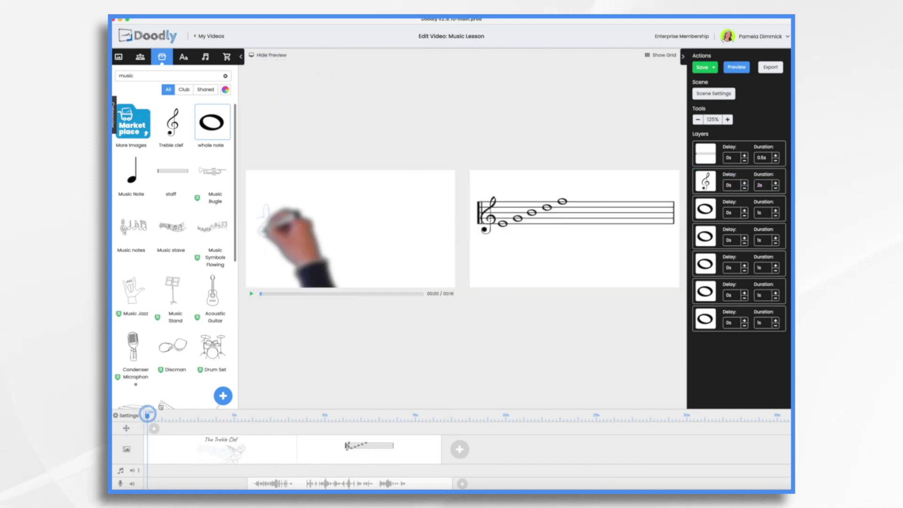
{"action": "left_click", "coordinate": [252, 293]}
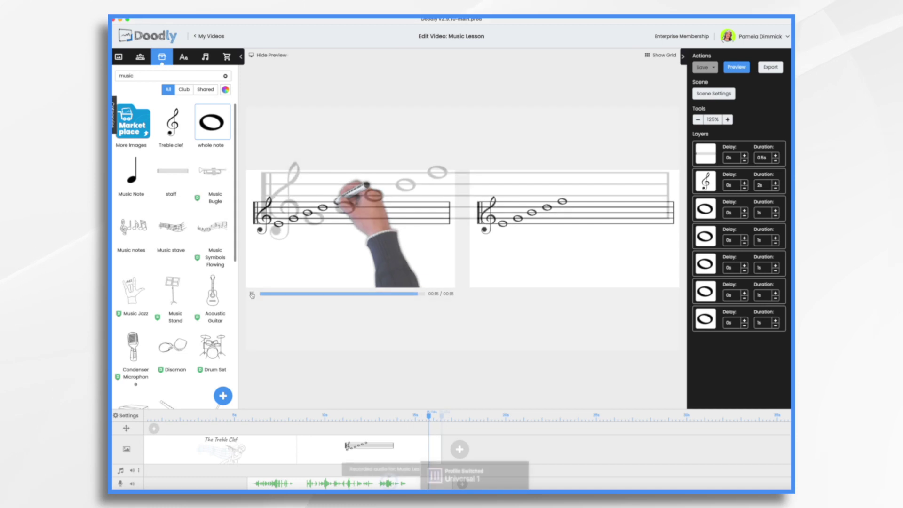
{"action": "left_click", "coordinate": [167, 75]}
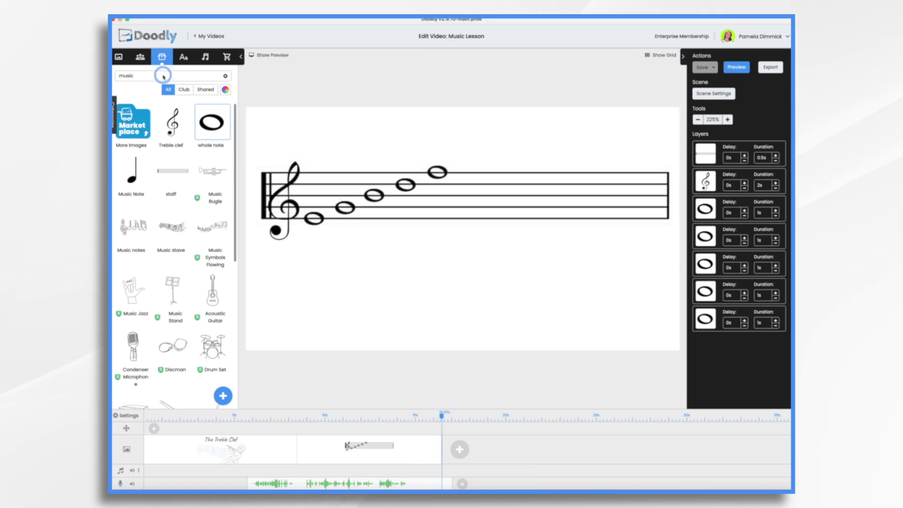
Step: Add the Arrow image, then resize and rotate it above the staff, pointing down-left at the treble clef
{"action": "key", "text": "BackSpace"}
{"action": "key", "text": "BackSpace"}
{"action": "key", "text": "BackSpace"}
{"action": "key", "text": "BackSpace"}
{"action": "key", "text": "BackSpace"}
{"action": "type", "text": "arrow"}
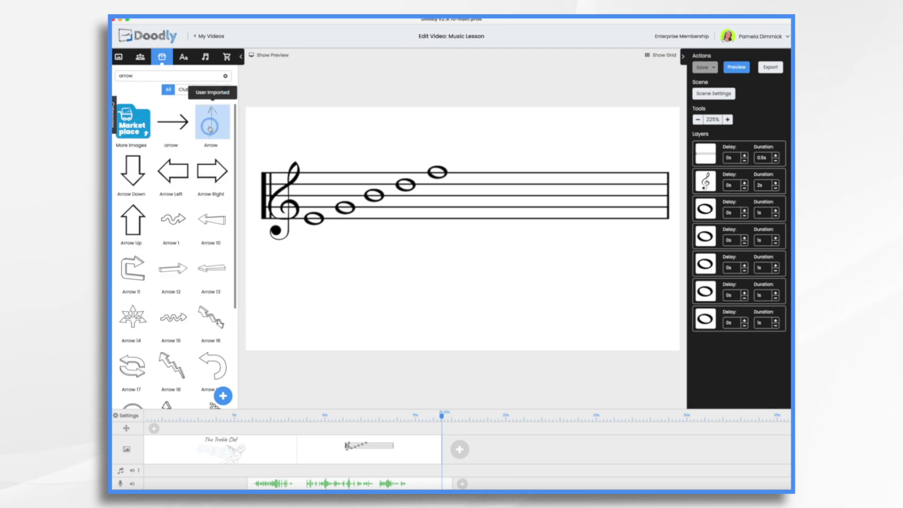
{"action": "left_click_drag", "start_coordinate": [209, 123], "coordinate": [355, 142]}
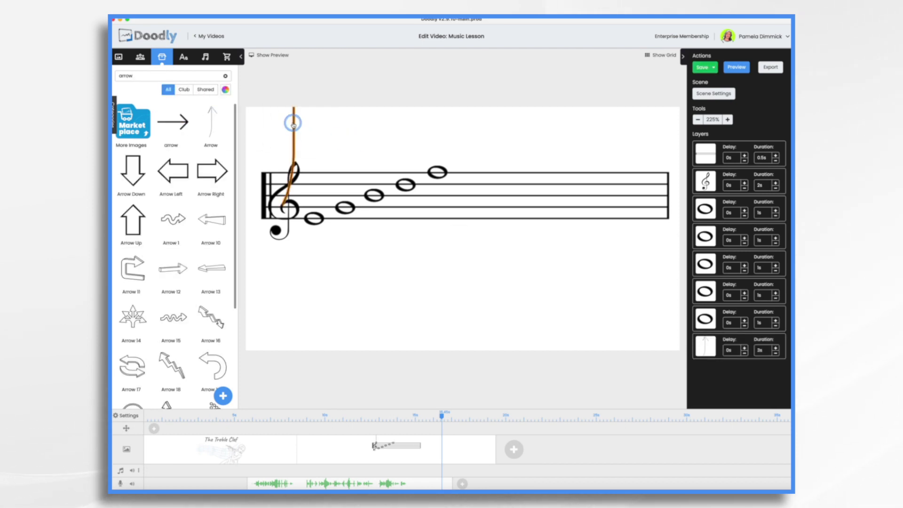
{"action": "left_click_drag", "start_coordinate": [293, 124], "coordinate": [451, 234]}
{"action": "left_click_drag", "start_coordinate": [481, 371], "coordinate": [464, 311]}
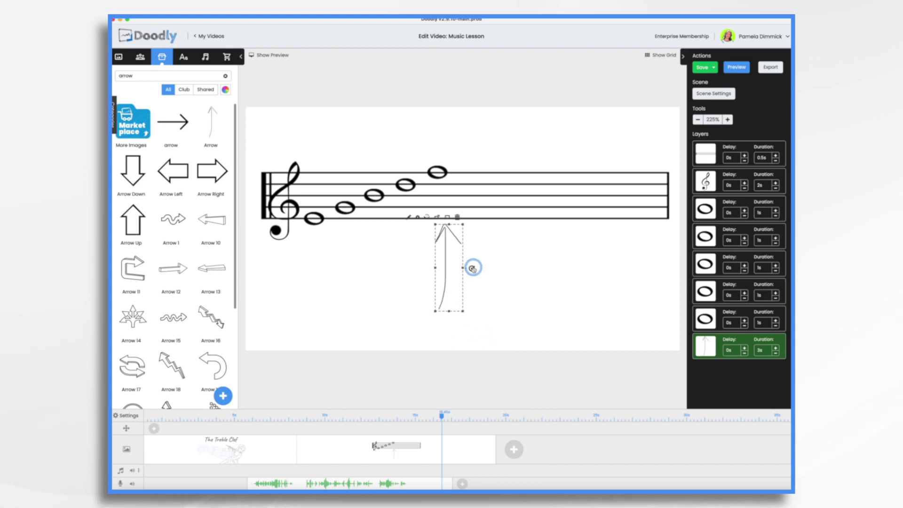
{"action": "left_click_drag", "start_coordinate": [472, 268], "coordinate": [353, 142]}
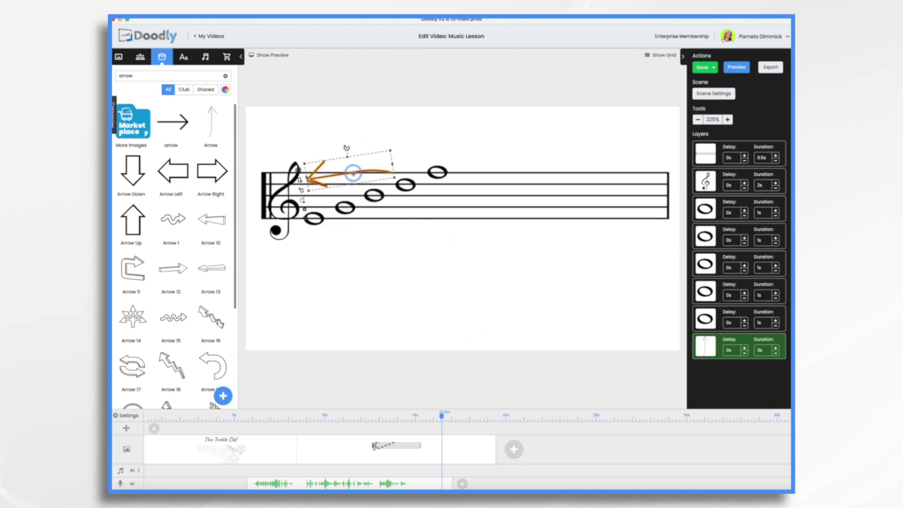
{"action": "left_click_drag", "start_coordinate": [354, 173], "coordinate": [353, 141]}
{"action": "left_click_drag", "start_coordinate": [346, 115], "coordinate": [333, 126]}
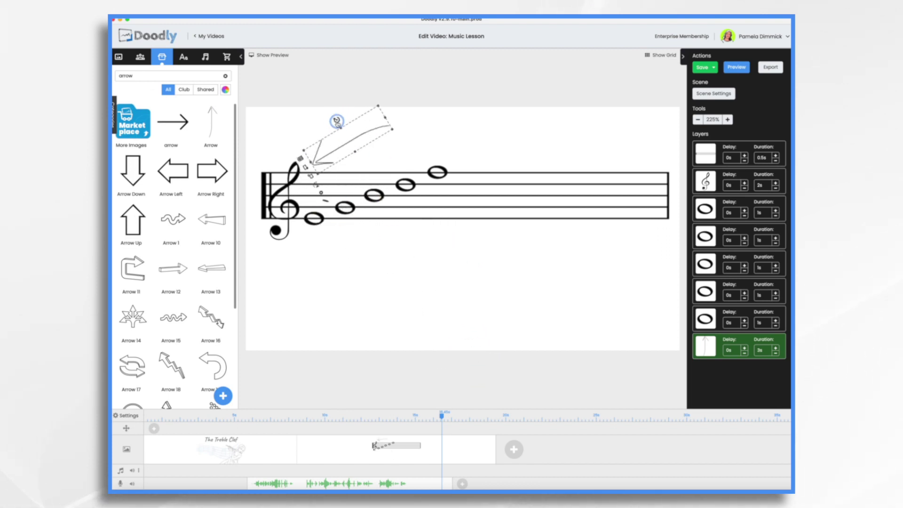
{"action": "left_click", "coordinate": [185, 58]}
Step: Add an Architects Daughter text label reading 'Treble Clef' beside the arrow
{"action": "left_click_drag", "start_coordinate": [207, 173], "coordinate": [416, 139]}
{"action": "double_click", "coordinate": [456, 140]}
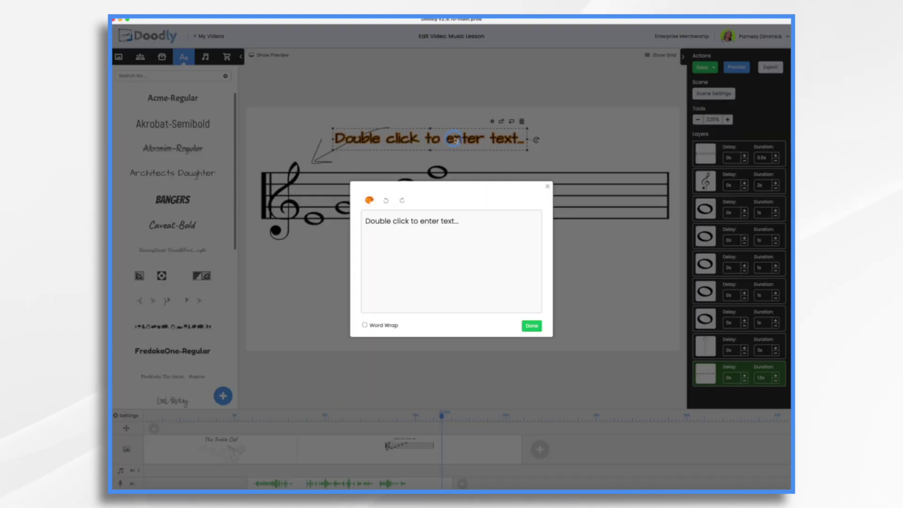
{"action": "type", "text": "Treble Clef"}
{"action": "left_click", "coordinate": [532, 325]}
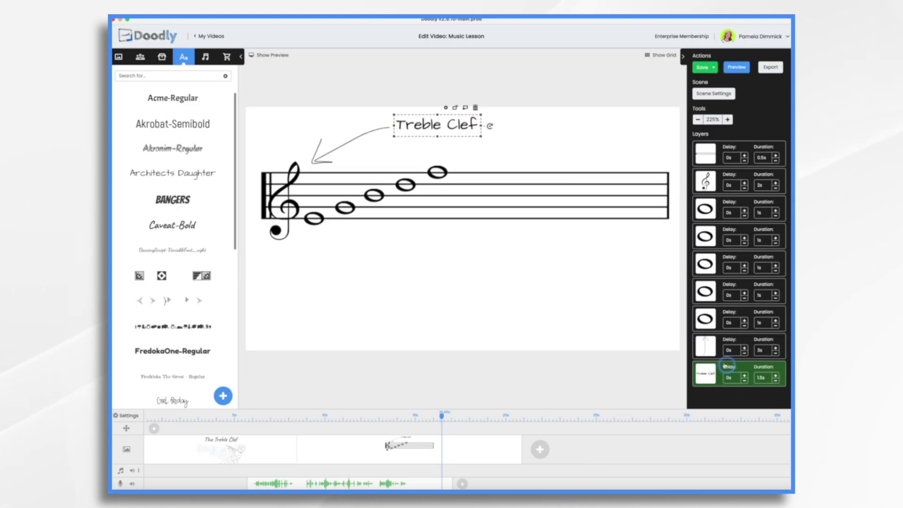
Step: Reorder drawing so the arrow follows the clef and the label follows the arrow; arrow draws in 1s
{"action": "left_click_drag", "start_coordinate": [711, 345], "coordinate": [708, 210]}
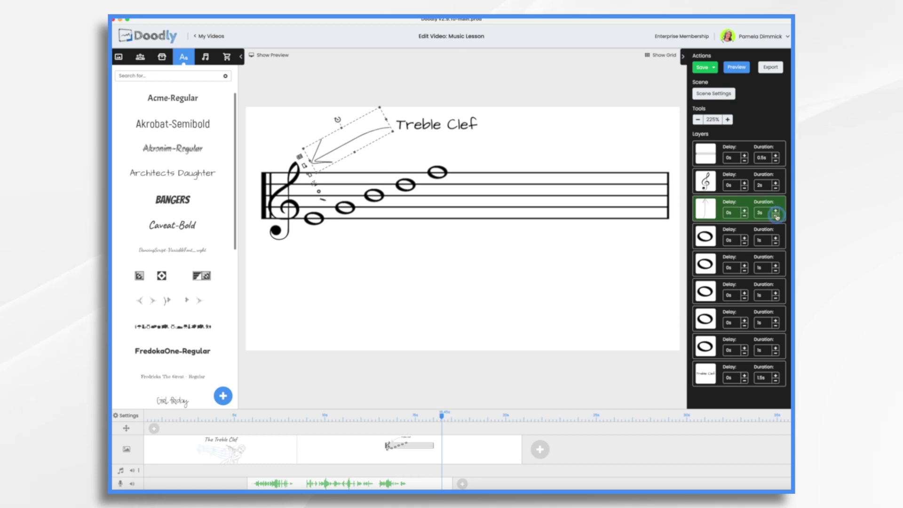
{"action": "left_click_drag", "start_coordinate": [705, 374], "coordinate": [706, 238]}
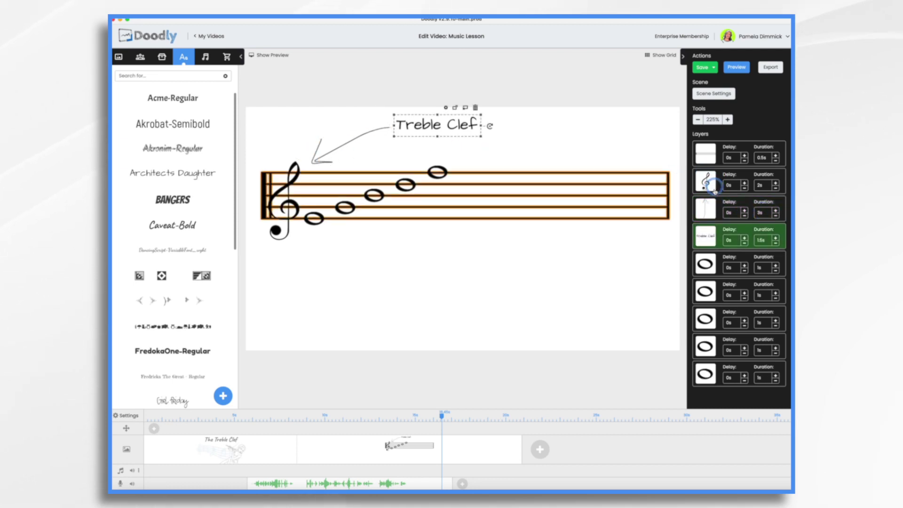
{"action": "left_click", "coordinate": [349, 140]}
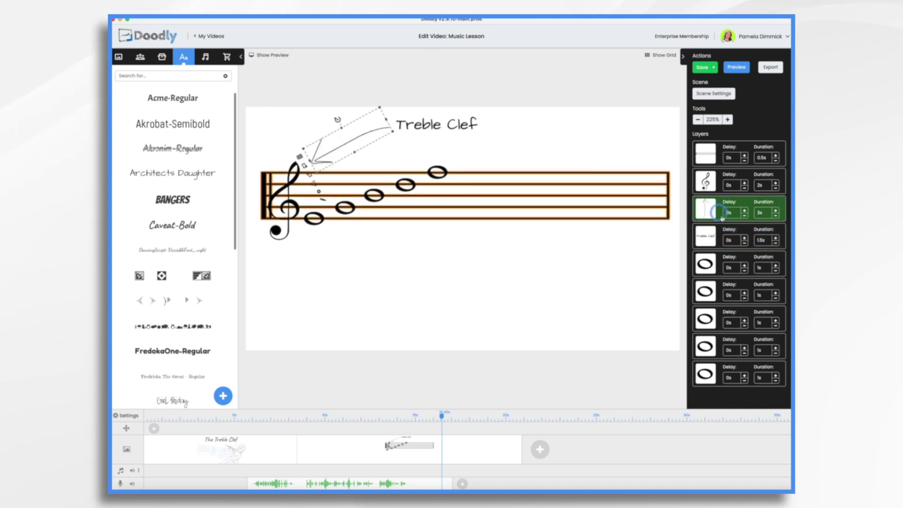
{"action": "left_click", "coordinate": [776, 215]}
{"action": "left_click", "coordinate": [777, 215]}
{"action": "left_click", "coordinate": [776, 216]}
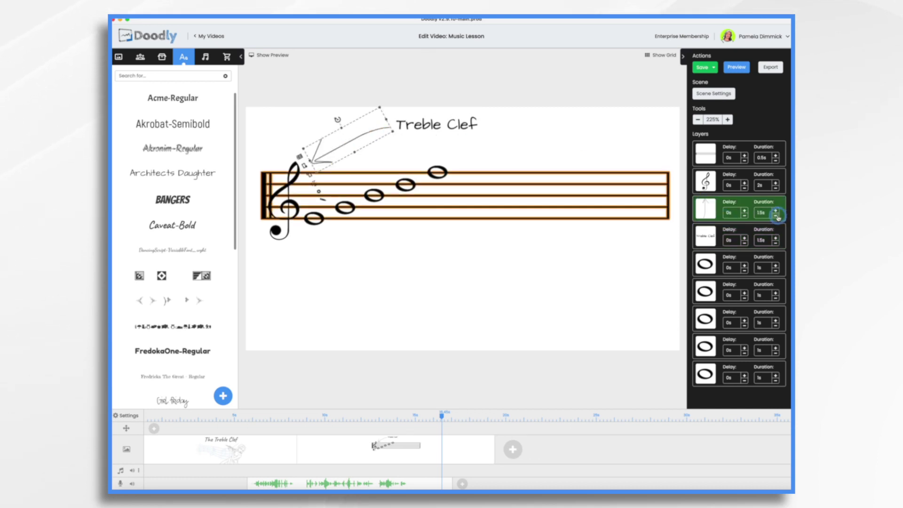
{"action": "left_click", "coordinate": [776, 215]}
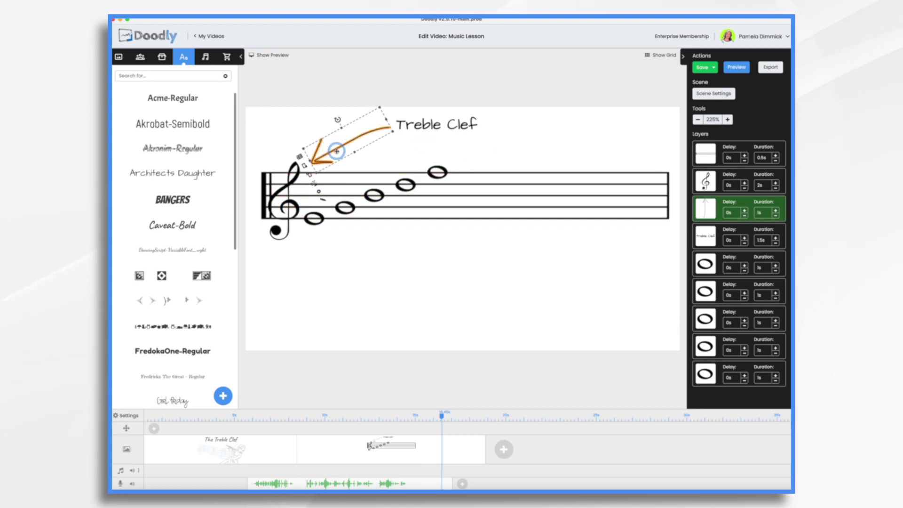
{"action": "double_click", "coordinate": [321, 201]}
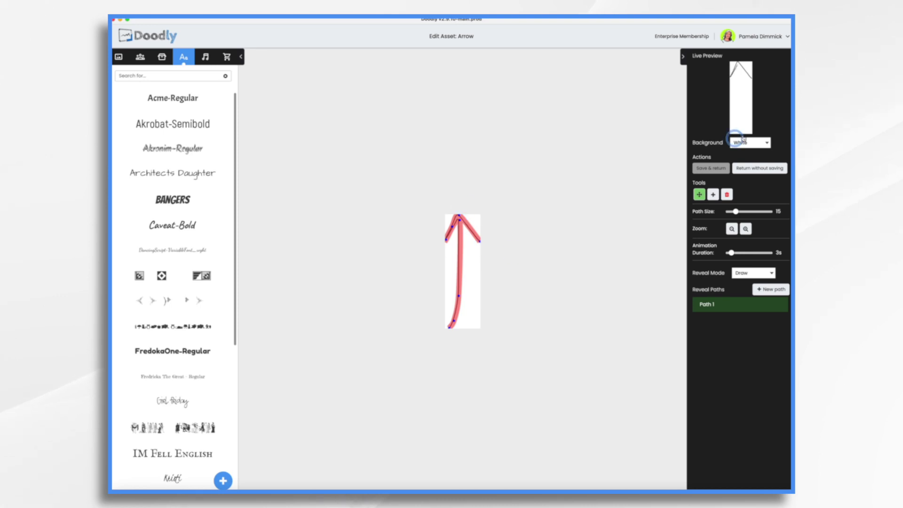
{"action": "left_click", "coordinate": [764, 169]}
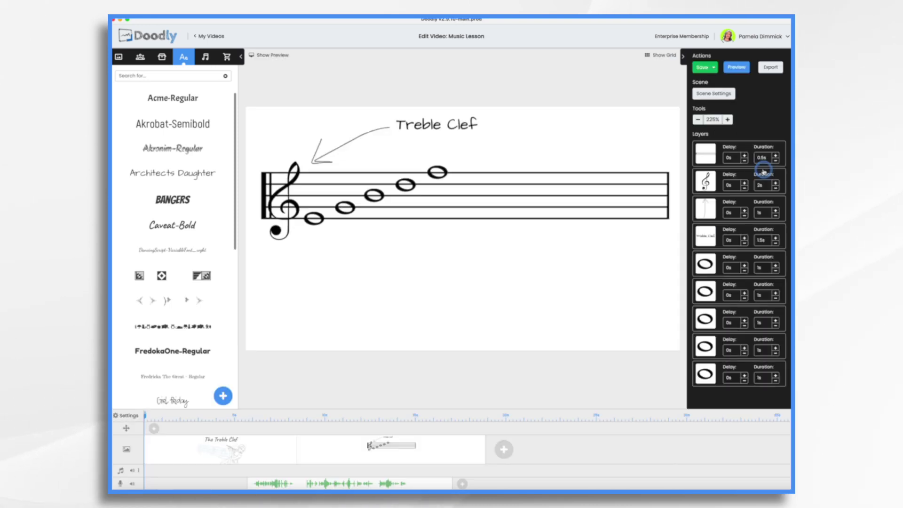
Step: Record a new voice narration clip on the audio track
{"action": "left_click", "coordinate": [469, 484]}
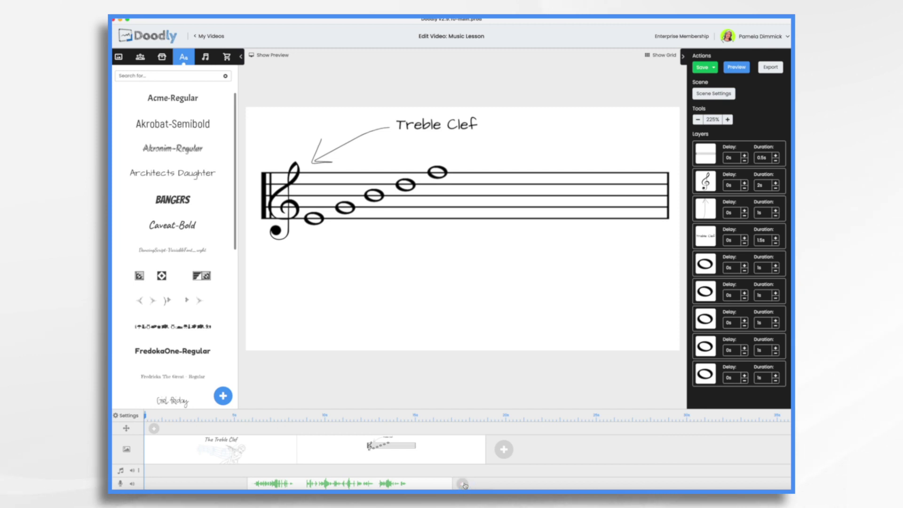
{"action": "left_click", "coordinate": [461, 483]}
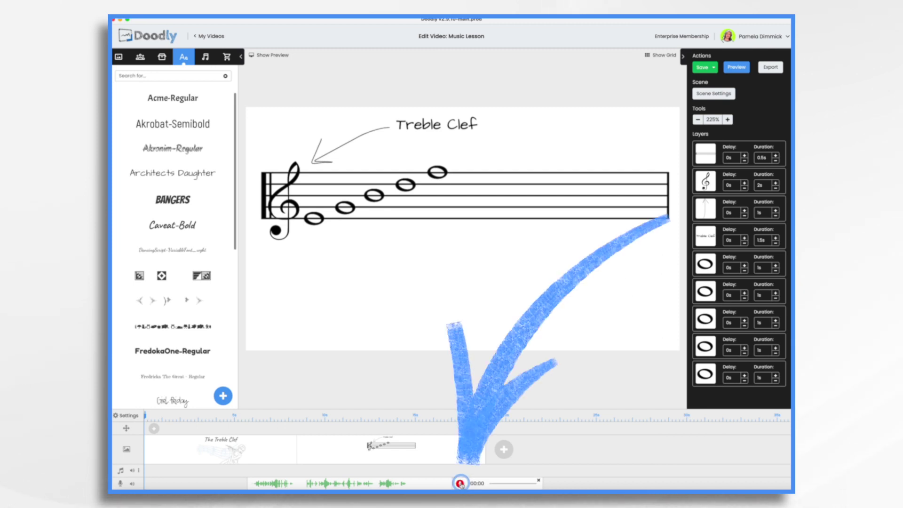
{"action": "left_click", "coordinate": [461, 484]}
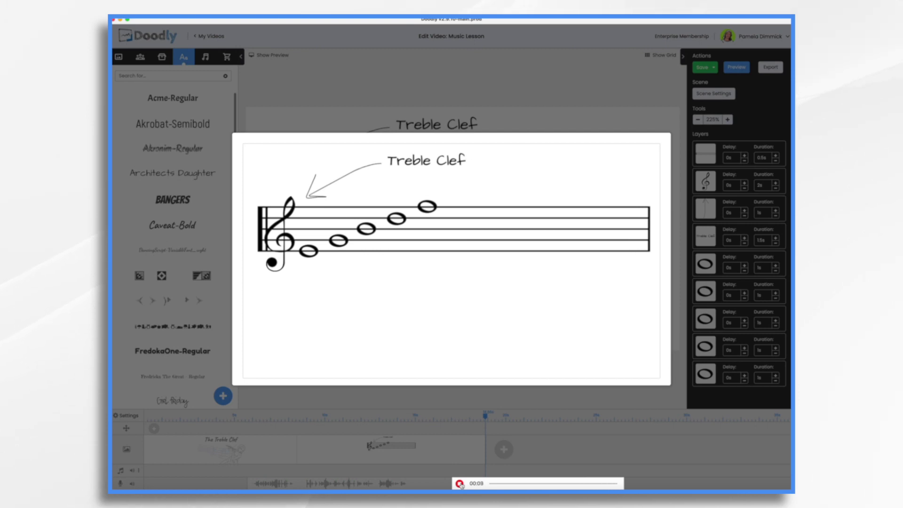
{"action": "left_click", "coordinate": [460, 484]}
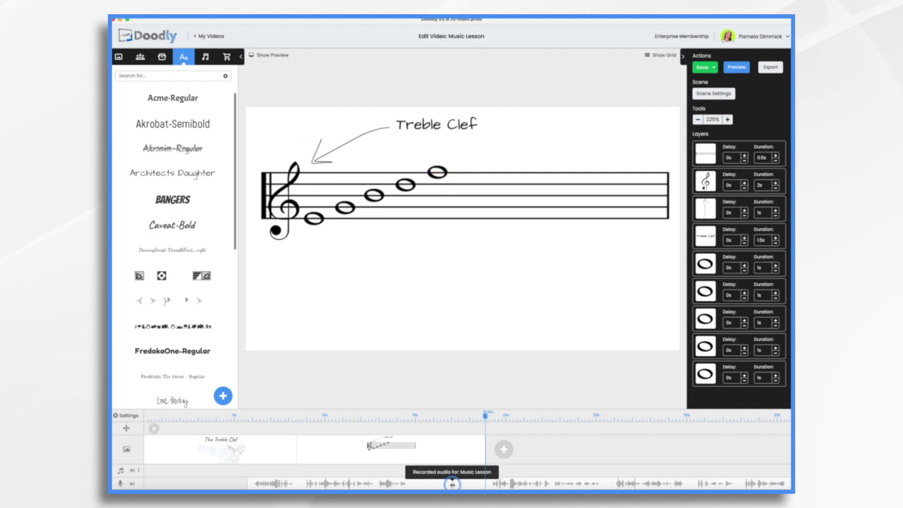
Step: Drag the new narration clip to its intended spot on the audio track
{"action": "mouse_move", "coordinate": [462, 485]}
{"action": "left_mouse_down"}
{"action": "mouse_move", "coordinate": [471, 484]}
{"action": "mouse_move", "coordinate": [452, 485]}
{"action": "left_mouse_up"}
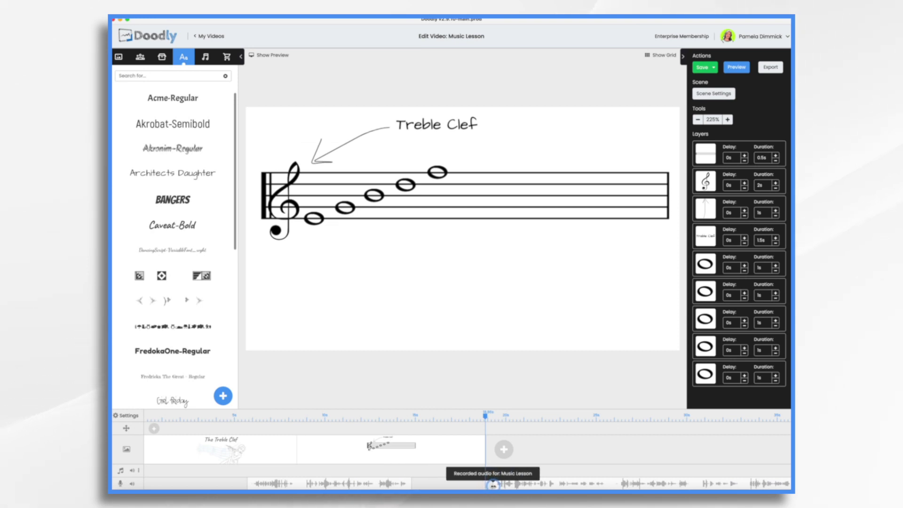
{"action": "left_click_drag", "start_coordinate": [501, 484], "coordinate": [532, 483]}
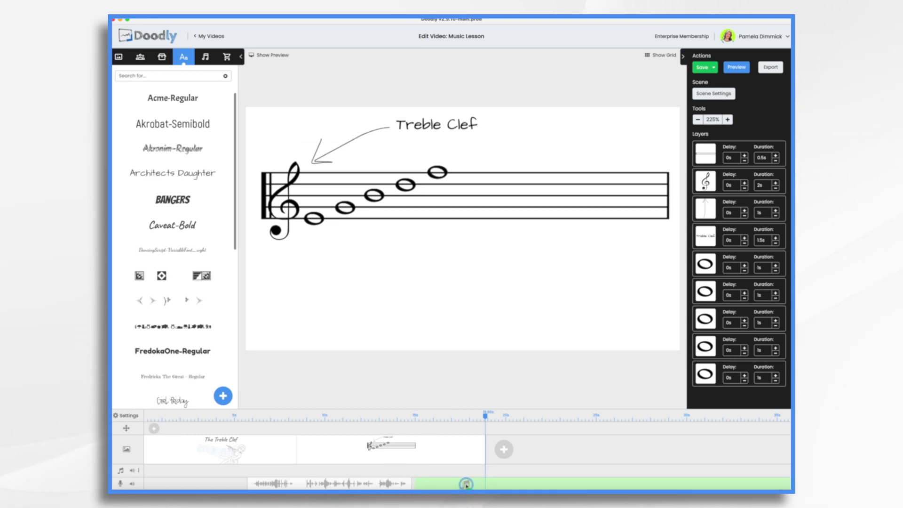
{"action": "left_click_drag", "start_coordinate": [464, 484], "coordinate": [463, 484]}
Step: Show the side-by-side preview and play the staff scene from about 10 seconds in
{"action": "left_click", "coordinate": [272, 55]}
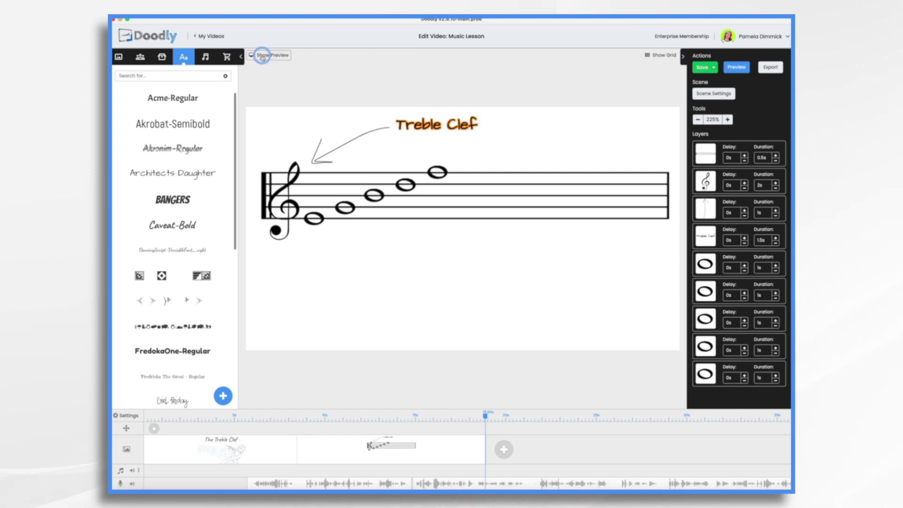
{"action": "left_click", "coordinate": [381, 443]}
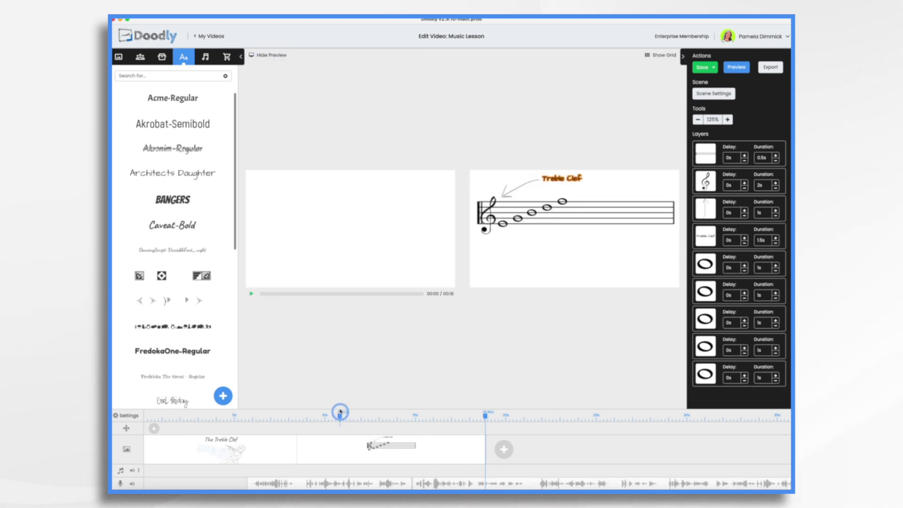
{"action": "left_click", "coordinate": [341, 413]}
{"action": "left_click", "coordinate": [261, 296]}
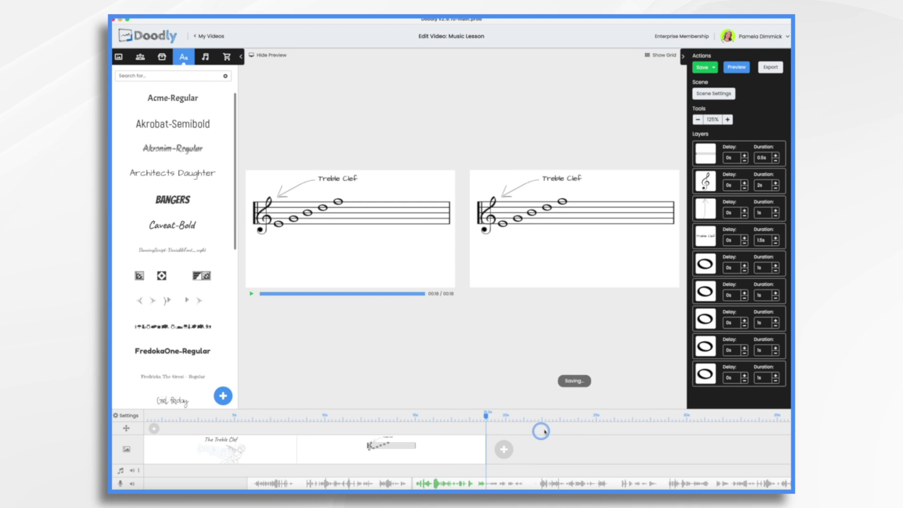
{"action": "left_click", "coordinate": [471, 484]}
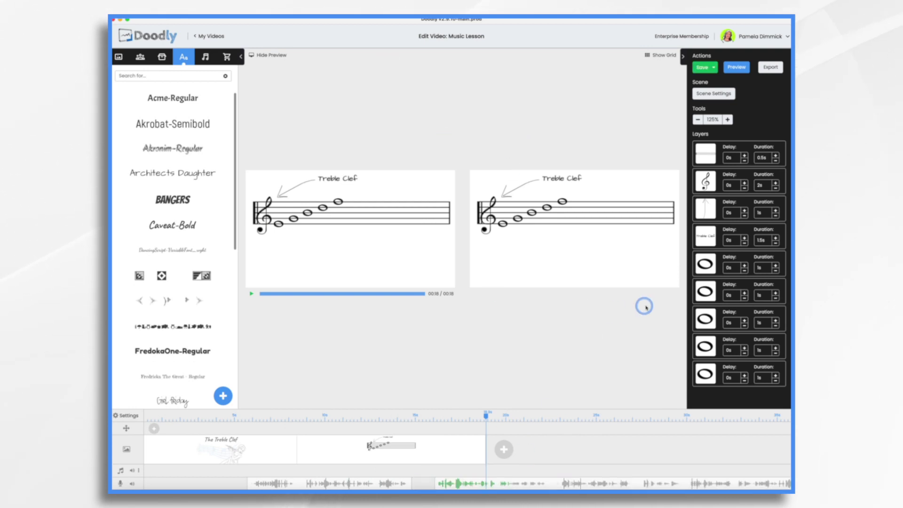
Step: Add a FredokaOne-Regular letter 'E' on the lowest note beside the clef
{"action": "left_click", "coordinate": [271, 55]}
{"action": "left_click", "coordinate": [416, 416]}
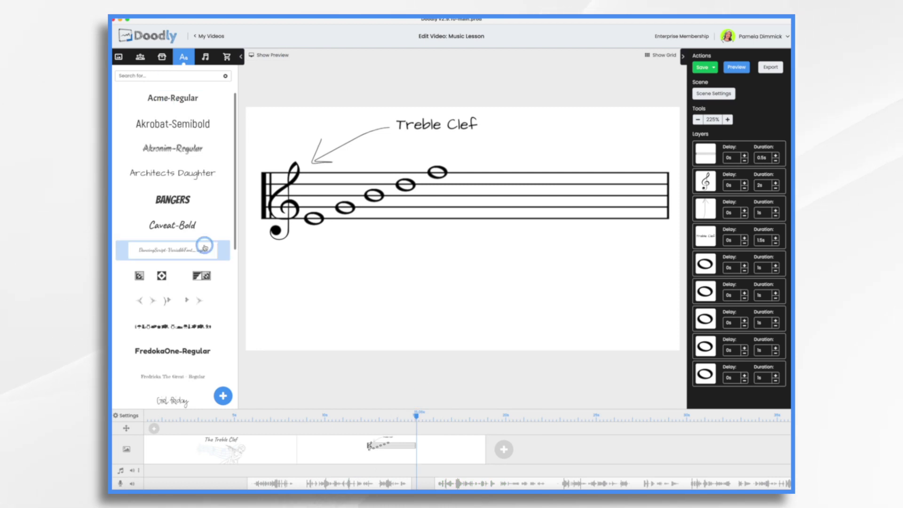
{"action": "left_click", "coordinate": [192, 351]}
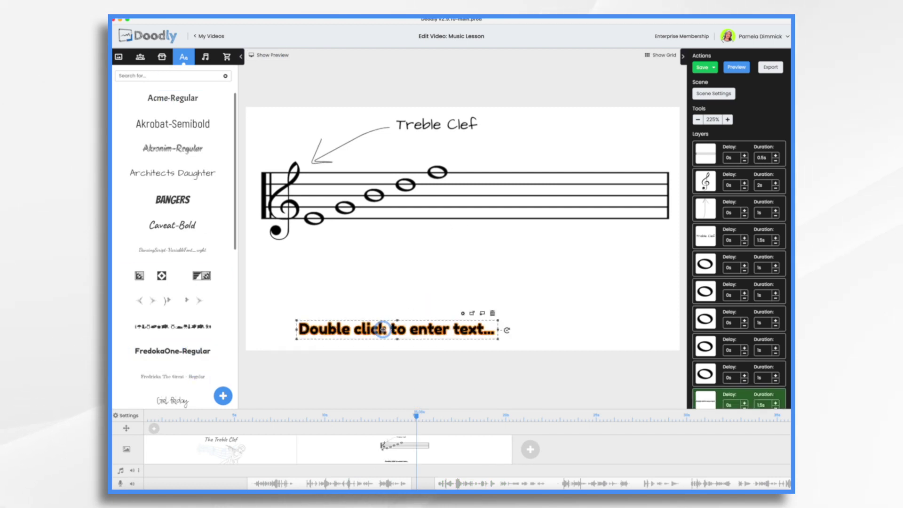
{"action": "double_click", "coordinate": [383, 329]}
{"action": "triple_click", "coordinate": [472, 230]}
{"action": "type", "text": "E"}
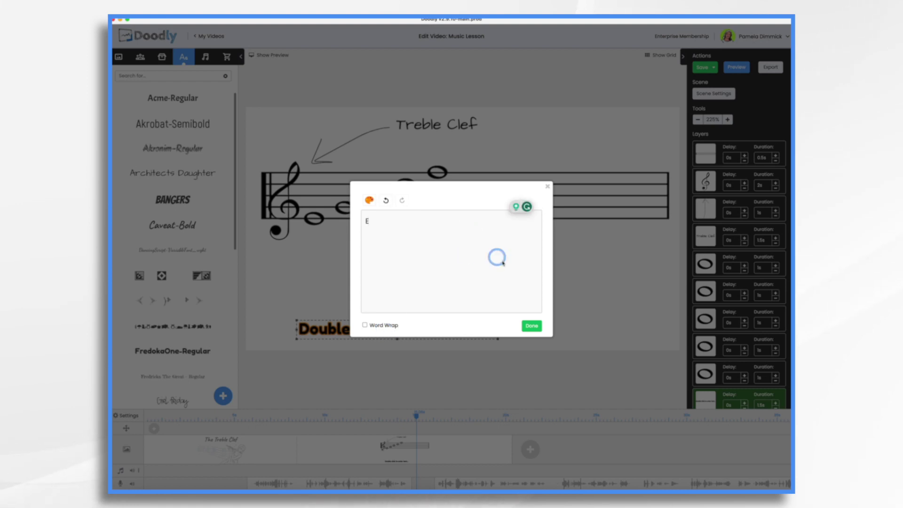
{"action": "left_click", "coordinate": [532, 325]}
{"action": "left_click_drag", "start_coordinate": [397, 324], "coordinate": [314, 219]}
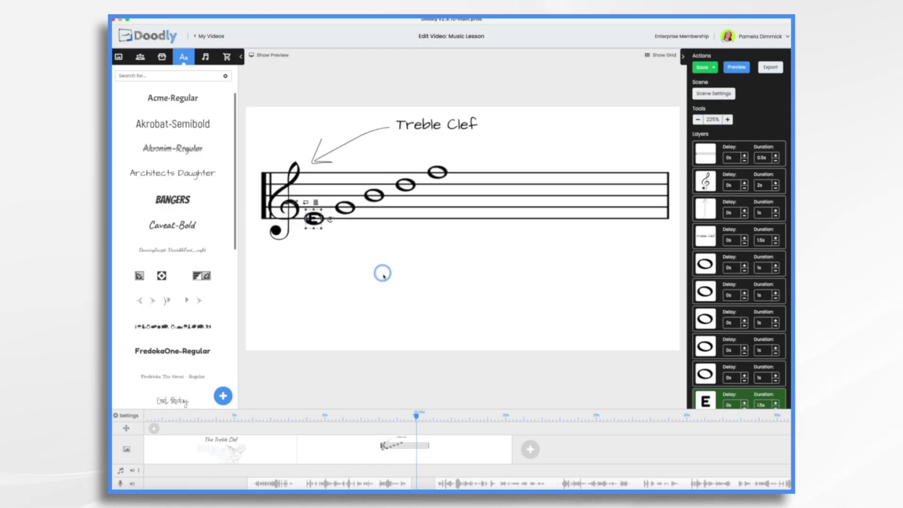
Step: Change the E label's colour to red
{"action": "left_click", "coordinate": [290, 202]}
{"action": "left_click", "coordinate": [415, 220]}
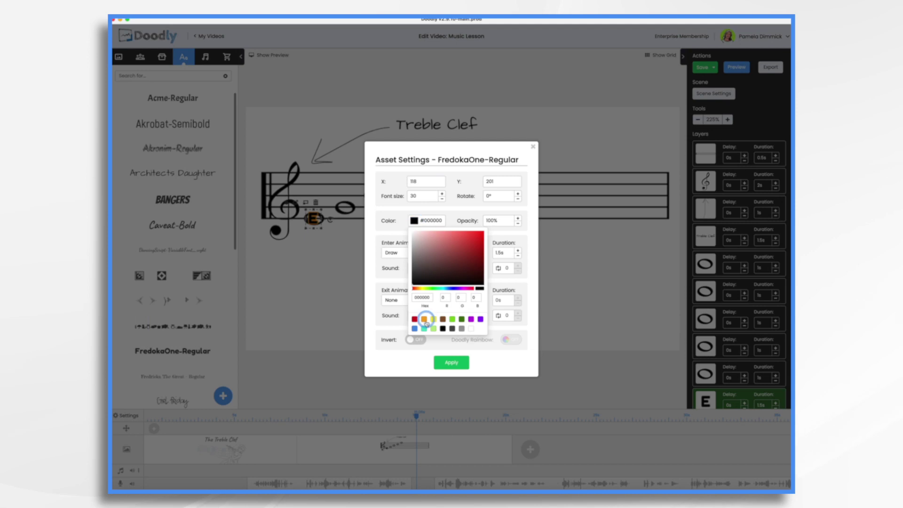
{"action": "left_click", "coordinate": [452, 363]}
{"action": "left_click", "coordinate": [452, 361]}
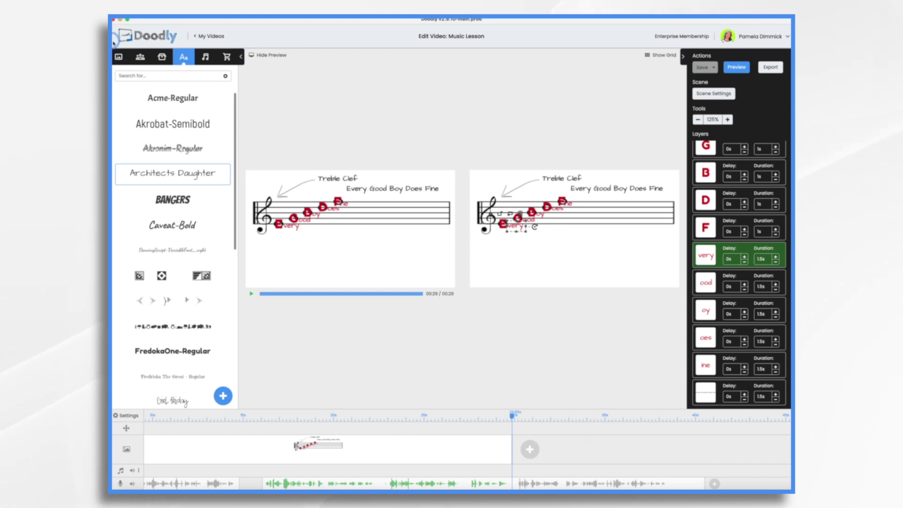
Step: Add the Brad Happy character from a 'boy' search, enlarged and placed beneath the staff
{"action": "left_click", "coordinate": [140, 58]}
{"action": "left_click", "coordinate": [156, 74]}
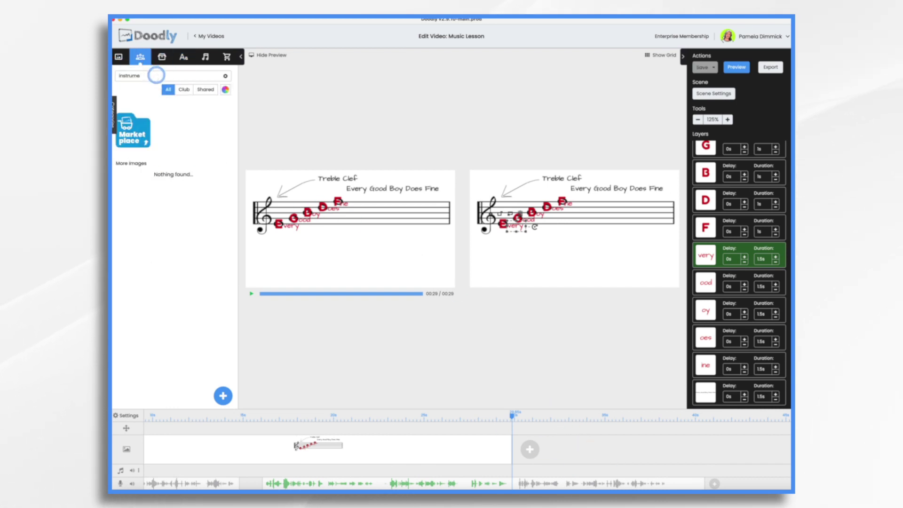
{"action": "type", "text": "boy"}
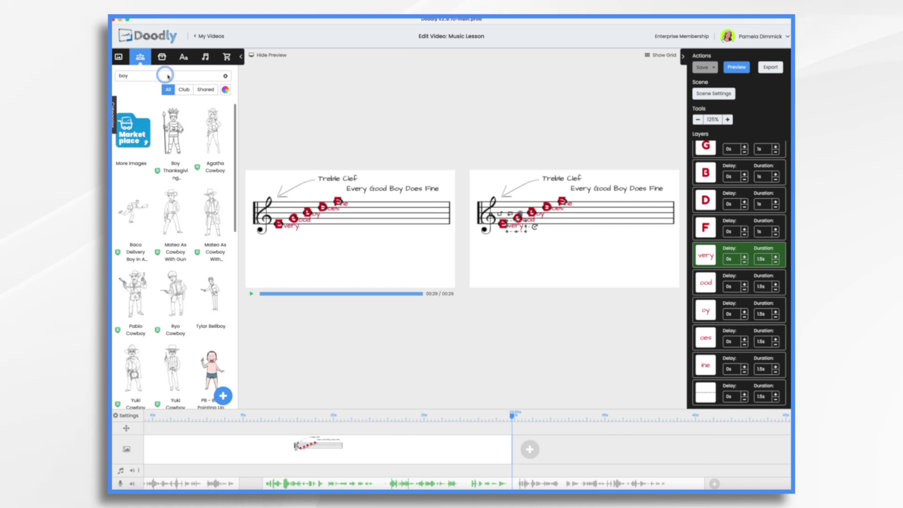
{"action": "scroll", "coordinate": [199, 259], "scroll_direction": "down", "scroll_amount": 6}
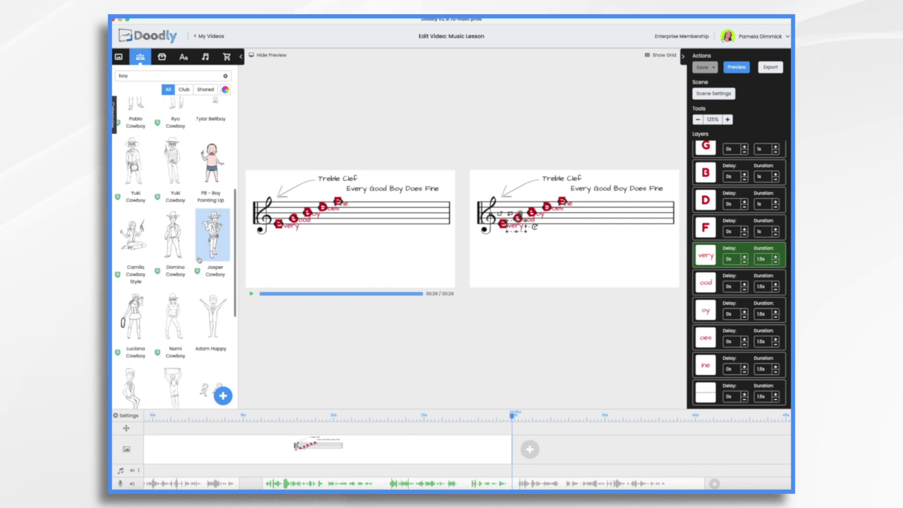
{"action": "scroll", "coordinate": [200, 260], "scroll_direction": "down", "scroll_amount": 10}
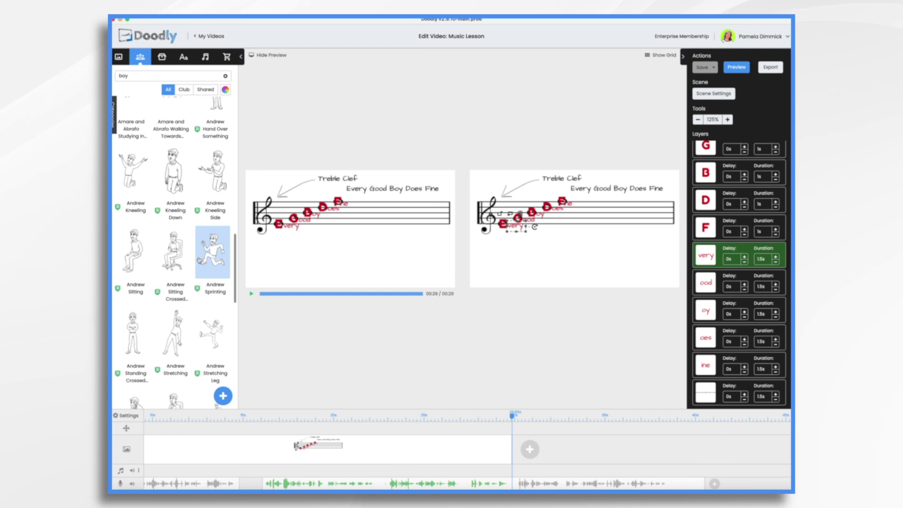
{"action": "left_click_drag", "start_coordinate": [171, 336], "coordinate": [578, 251]}
{"action": "left_click", "coordinate": [266, 56]}
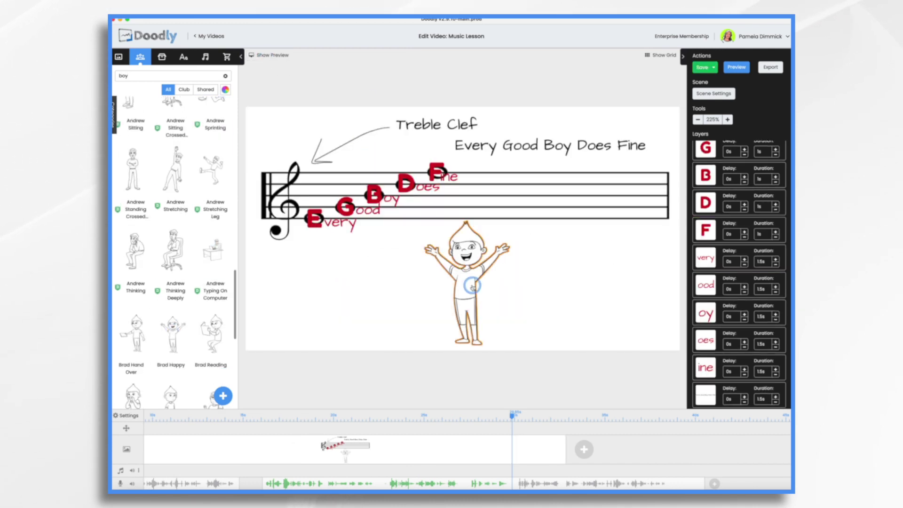
{"action": "left_click", "coordinate": [466, 277]}
{"action": "left_click_drag", "start_coordinate": [467, 192], "coordinate": [463, 151]}
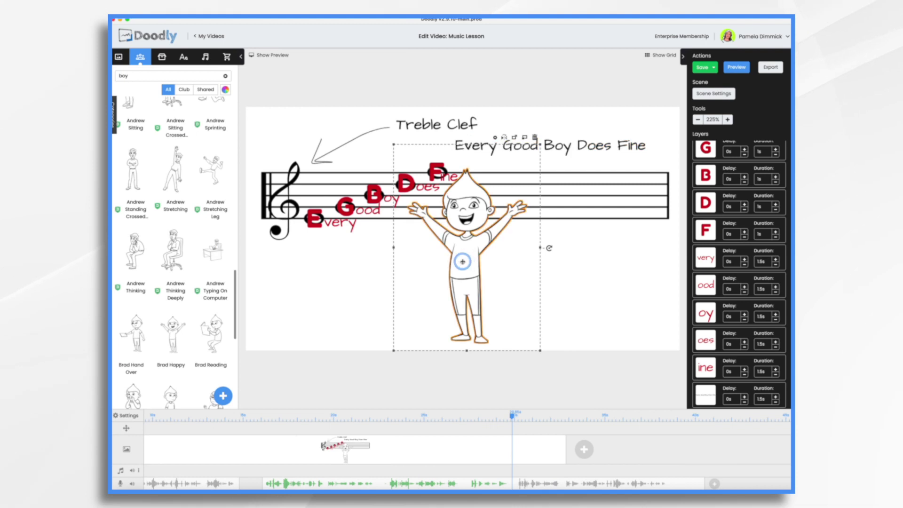
{"action": "left_click_drag", "start_coordinate": [460, 262], "coordinate": [493, 247]}
{"action": "left_click_drag", "start_coordinate": [500, 133], "coordinate": [500, 99]}
{"action": "left_click", "coordinate": [613, 337]}
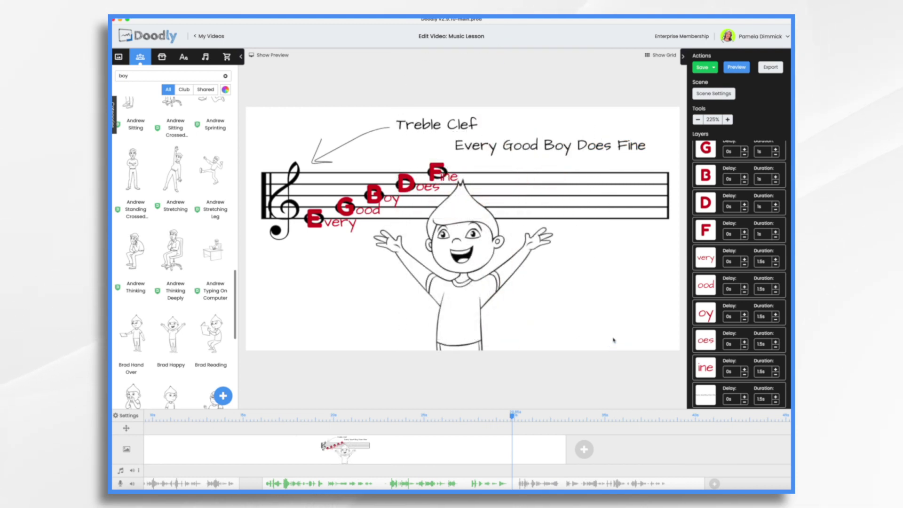
Step: Set the scene's extra time to 5.5s in Scene Settings
{"action": "left_click", "coordinate": [714, 93]}
{"action": "left_click", "coordinate": [536, 215]}
{"action": "left_click", "coordinate": [536, 216]}
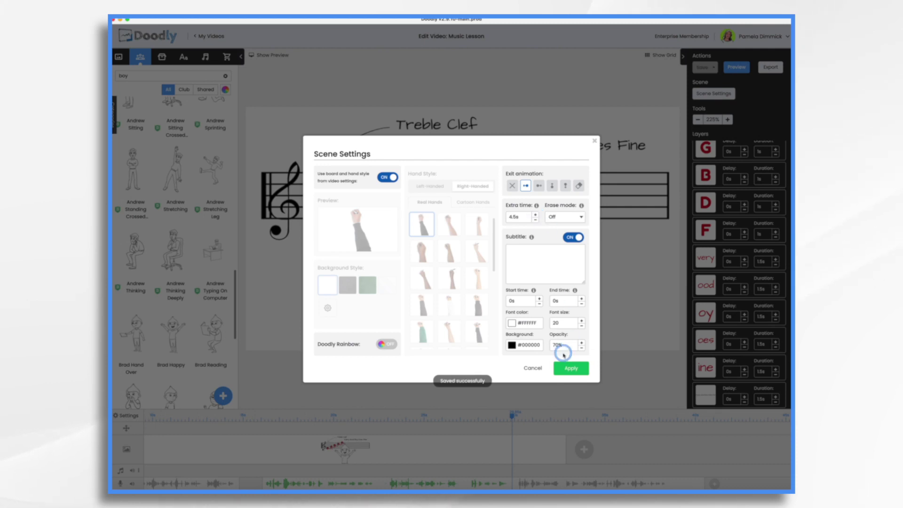
{"action": "left_click", "coordinate": [535, 214]}
{"action": "left_click", "coordinate": [582, 366]}
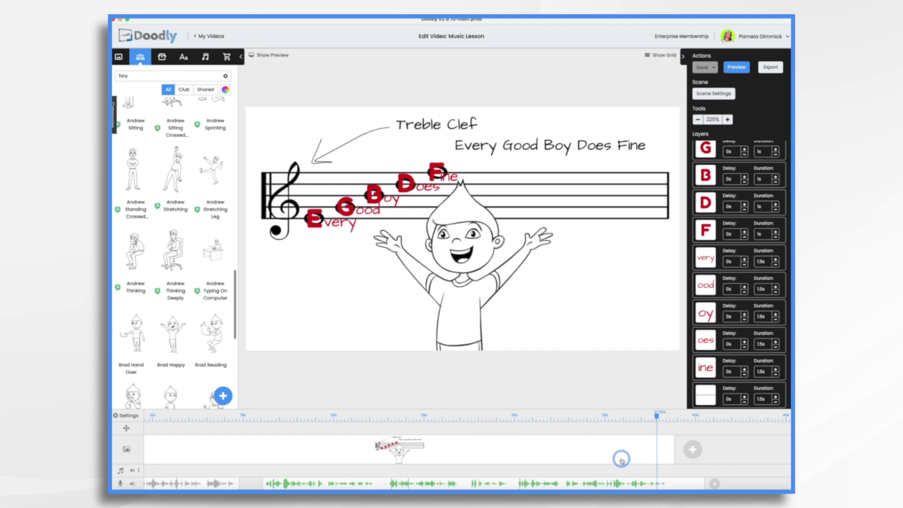
Step: Paste copies of the red letter into the right-hand staff spaces as F and A
{"action": "key", "text": "ctrl+v"}
{"action": "left_click_drag", "start_coordinate": [409, 221], "coordinate": [541, 212]}
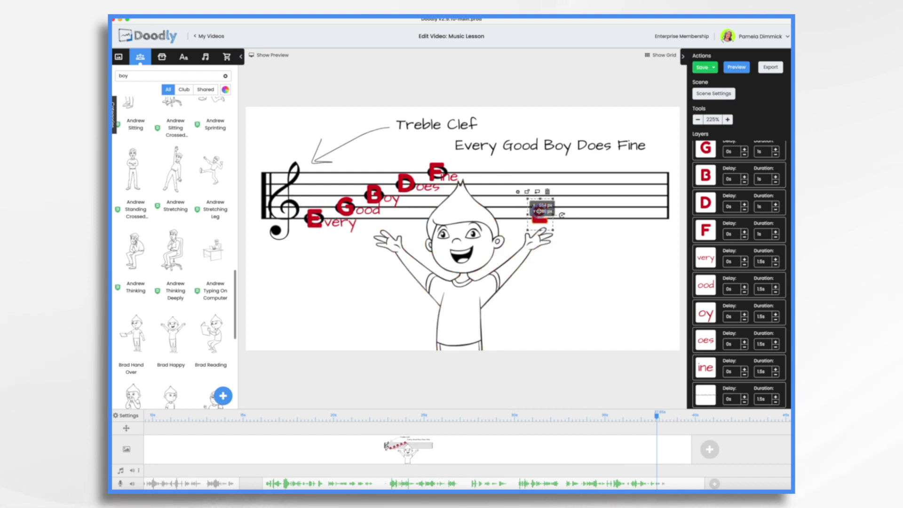
{"action": "double_click", "coordinate": [541, 212]}
{"action": "left_click", "coordinate": [523, 331]}
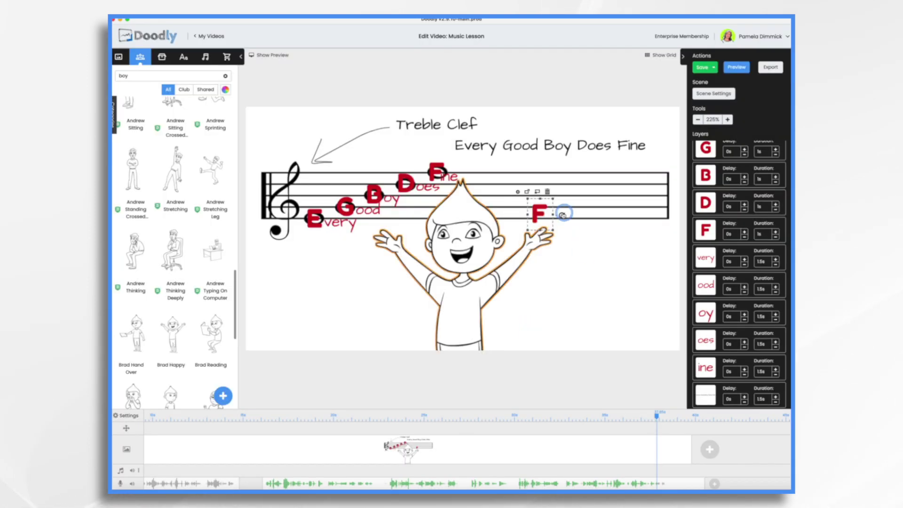
{"action": "key", "text": "ctrl+v"}
{"action": "left_click_drag", "start_coordinate": [544, 203], "coordinate": [570, 203]}
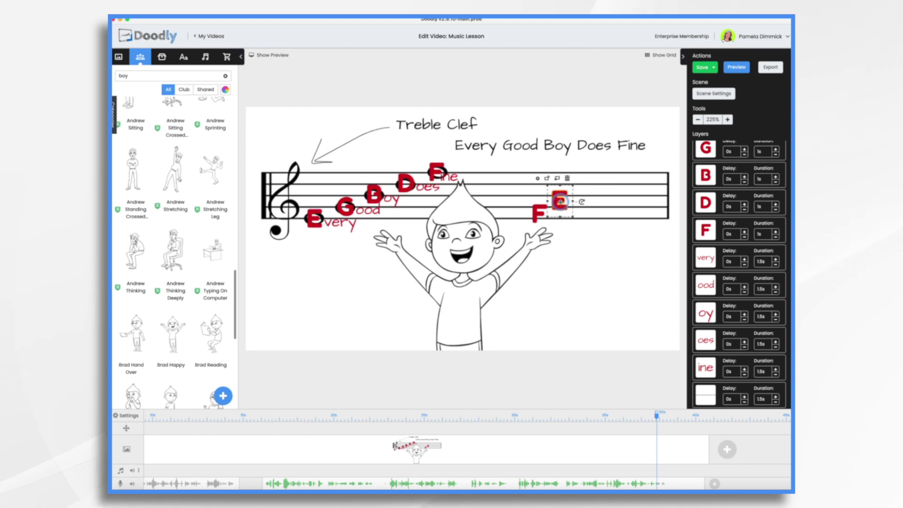
{"action": "double_click", "coordinate": [562, 201]}
{"action": "type", "text": "A"}
{"action": "left_click", "coordinate": [530, 325]}
Step: Paste another red letter beside the A and change it to C
{"action": "key", "text": "ctrl+v"}
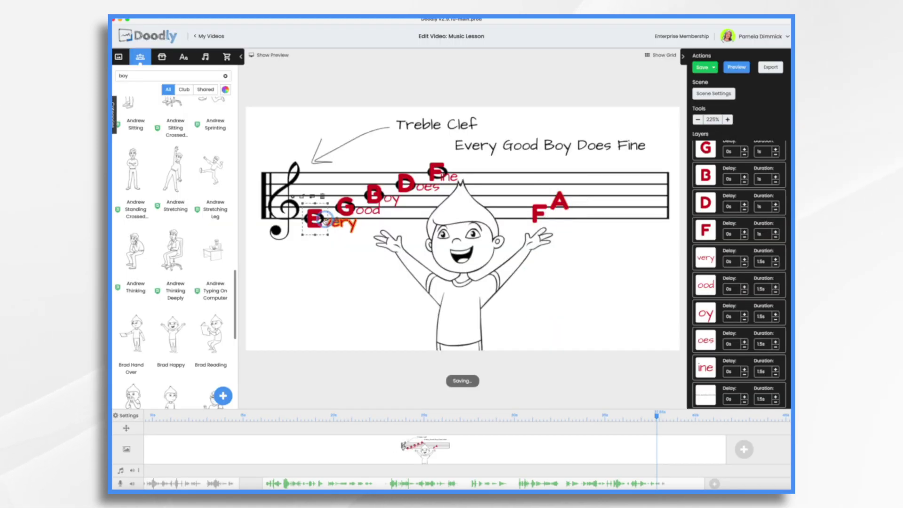
{"action": "left_click_drag", "start_coordinate": [512, 189], "coordinate": [575, 191]}
{"action": "double_click", "coordinate": [575, 190]}
{"action": "left_click", "coordinate": [387, 219]}
{"action": "key", "text": "BackSpace"}
{"action": "type", "text": "C"}
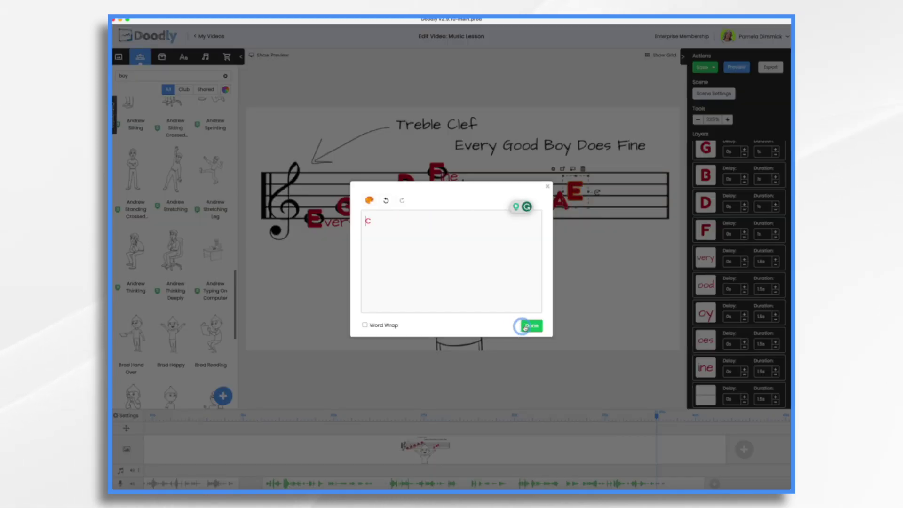
{"action": "left_click", "coordinate": [531, 325]}
{"action": "left_click", "coordinate": [306, 219]}
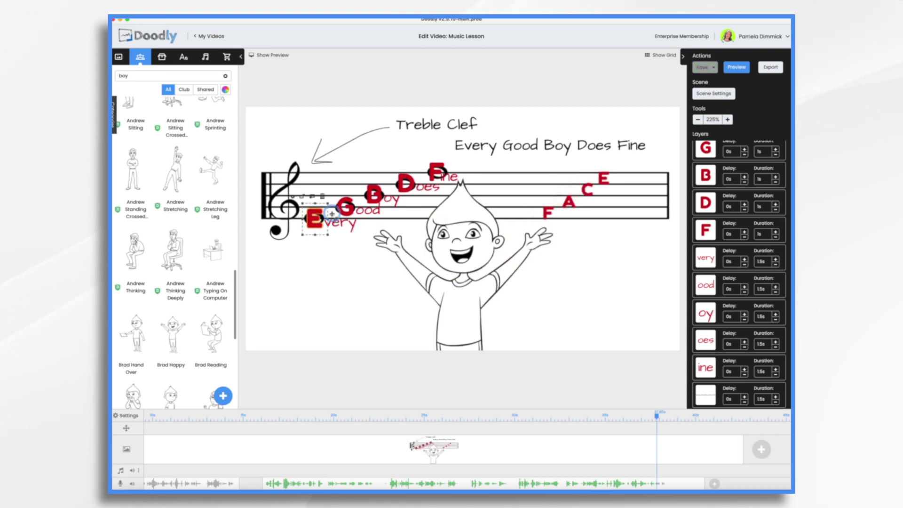
Step: Select all five note-circle ellipse layers in the Layers list
{"action": "left_click", "coordinate": [756, 297]}
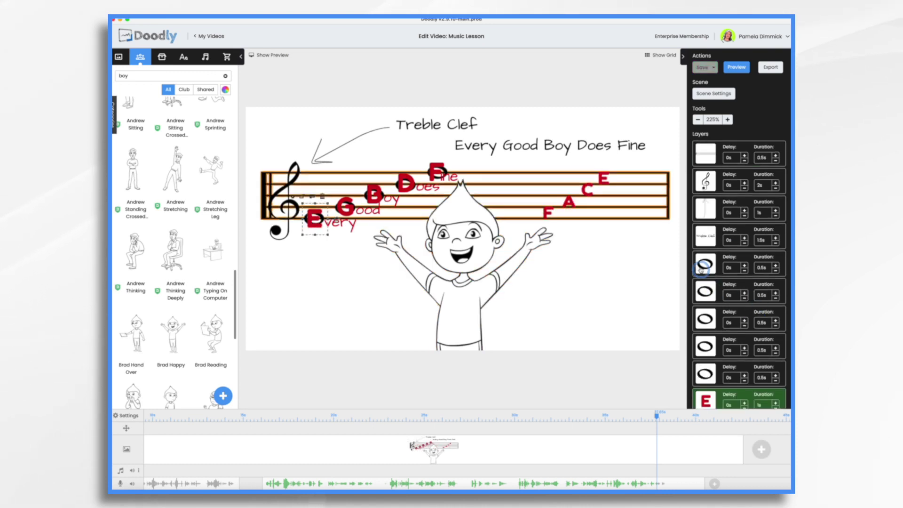
{"action": "left_click", "coordinate": [702, 266]}
{"action": "left_click", "coordinate": [705, 292], "text": "shift"}
{"action": "left_click", "coordinate": [705, 319], "text": "shift"}
{"action": "left_click", "coordinate": [705, 347], "text": "shift"}
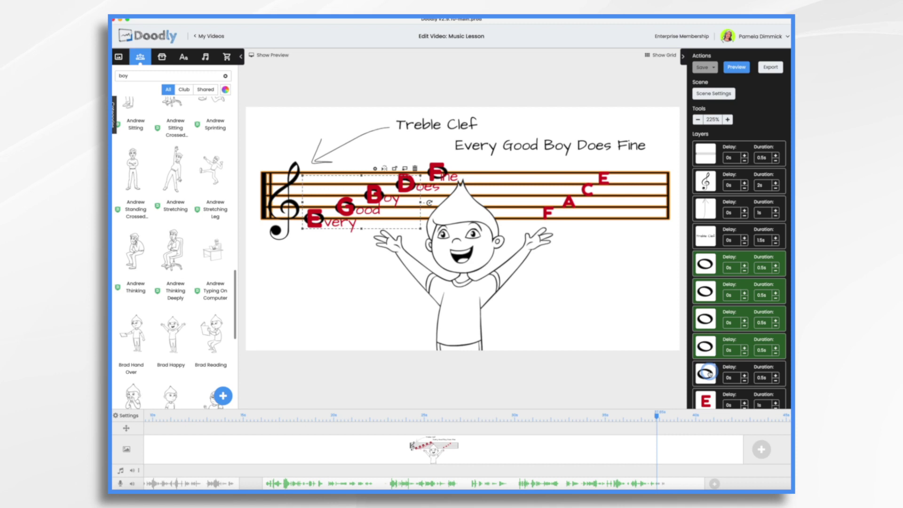
{"action": "left_click", "coordinate": [705, 374], "text": "shift"}
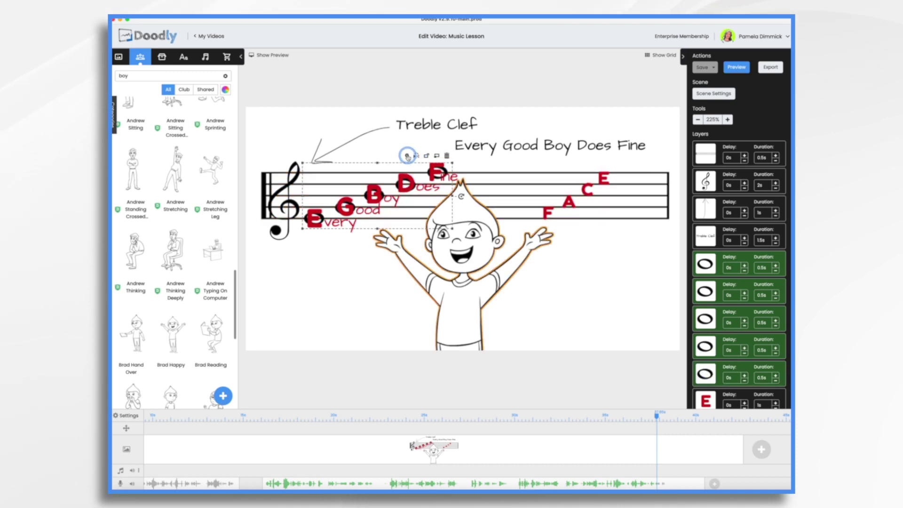
Step: Set the selected circles' opacity to 60% and apply it to all of them
{"action": "left_click", "coordinate": [407, 156]}
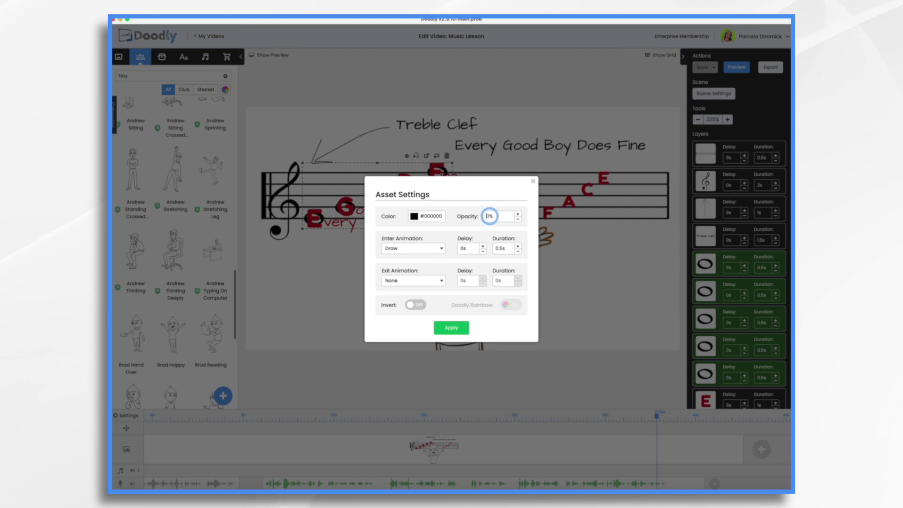
{"action": "key", "text": "BackSpace"}
{"action": "key", "text": "BackSpace"}
{"action": "type", "text": "6"}
{"action": "left_click", "coordinate": [451, 328]}
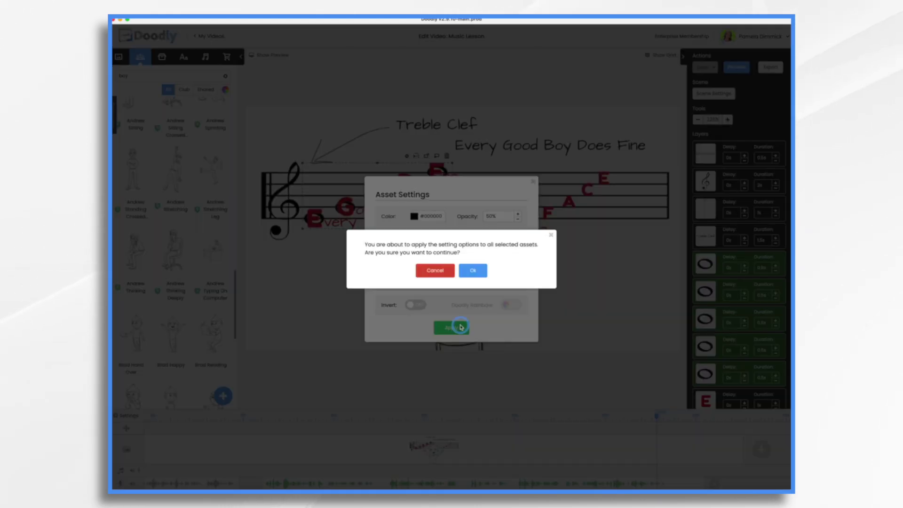
{"action": "left_click", "coordinate": [474, 269]}
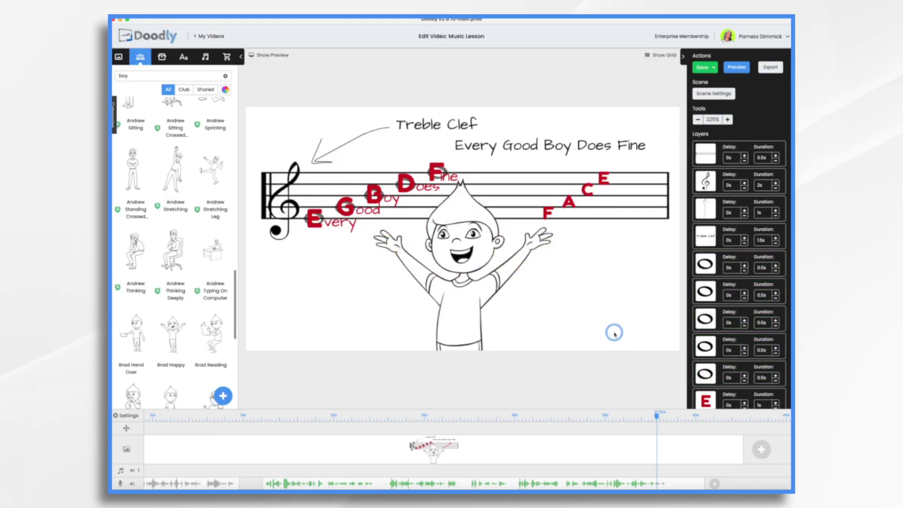
{"action": "left_click", "coordinate": [334, 269]}
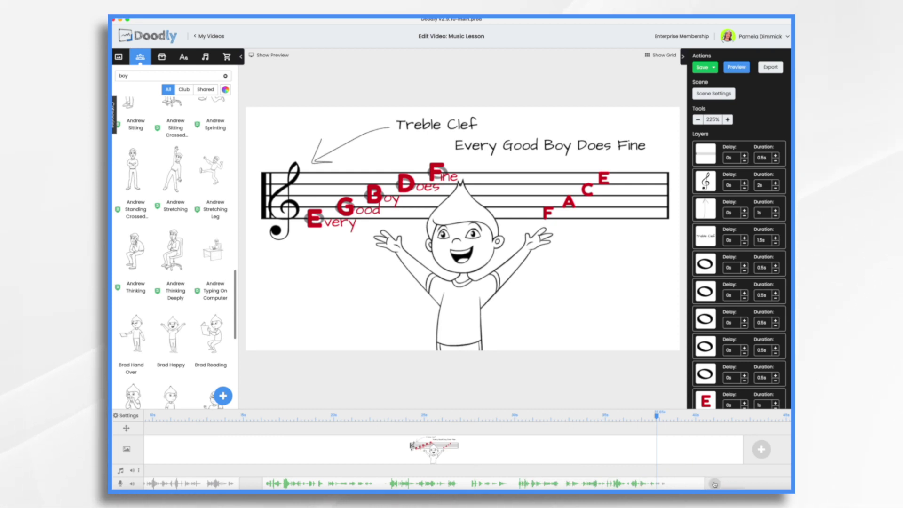
Step: Add a new scene and upload the 'Acme Music Logo' image as a prop onto it
{"action": "left_click", "coordinate": [762, 453]}
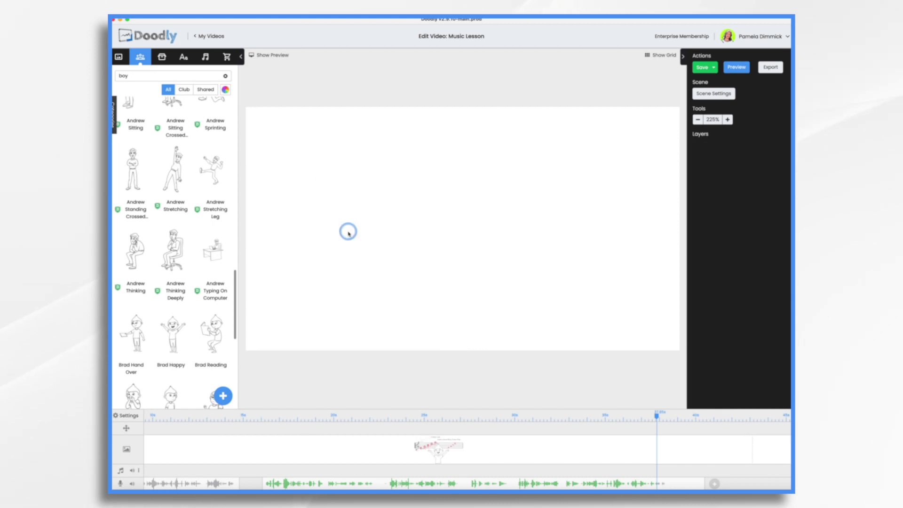
{"action": "left_click", "coordinate": [167, 63]}
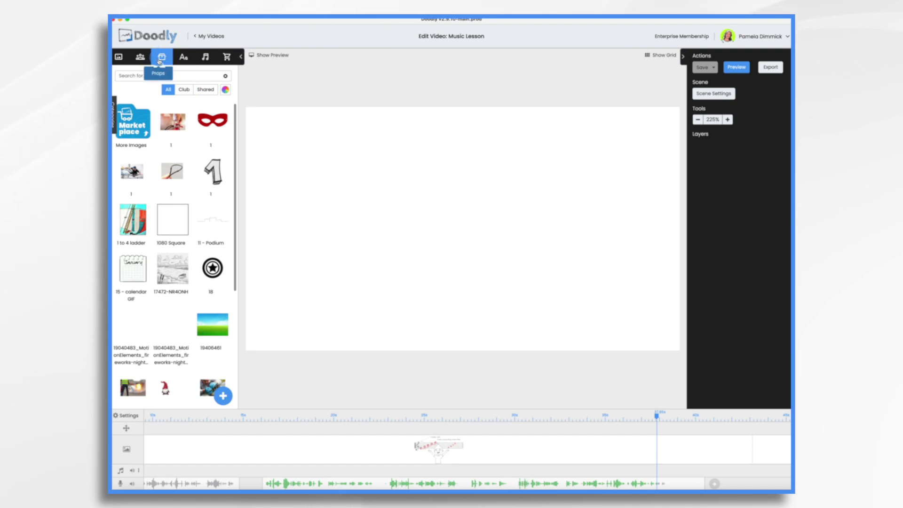
{"action": "left_click", "coordinate": [230, 397]}
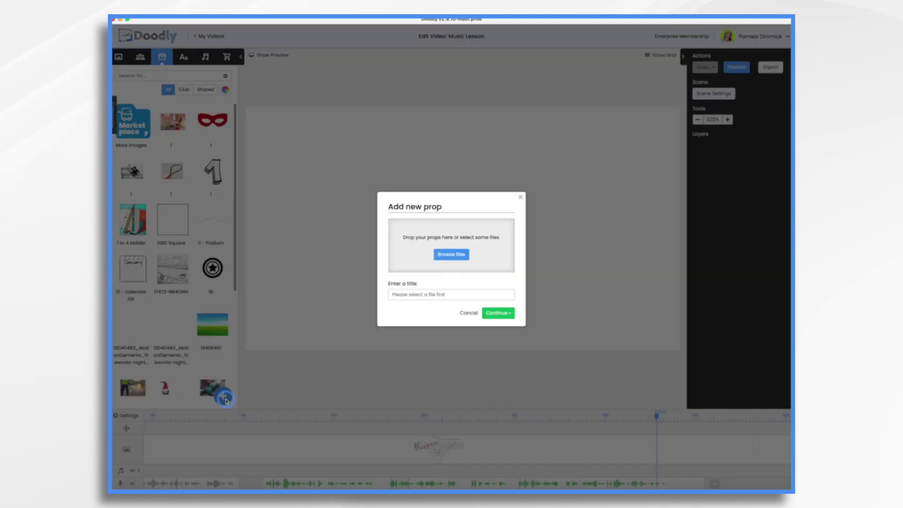
{"action": "left_click_drag", "start_coordinate": [790, 125], "coordinate": [466, 254]}
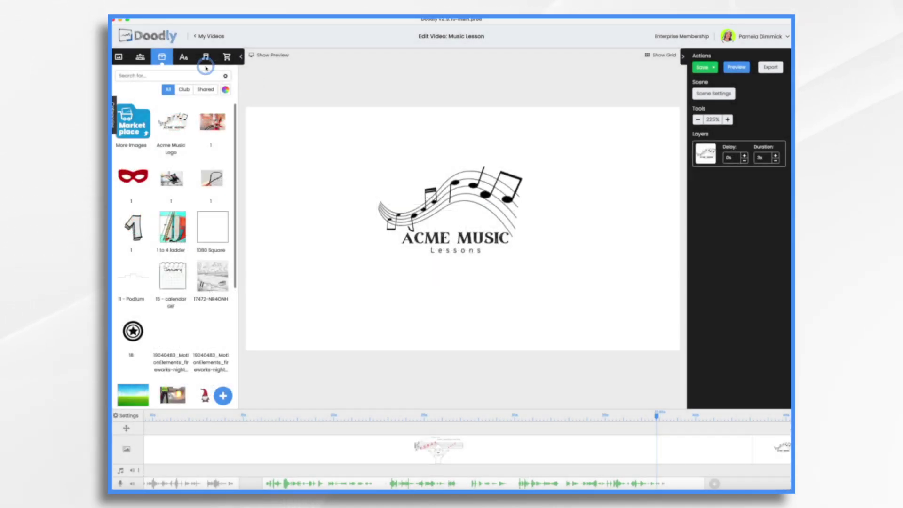
Step: Move the Acme Music logo to second in the reveal order and make it fade in instead of draw
{"action": "left_click", "coordinate": [184, 57]}
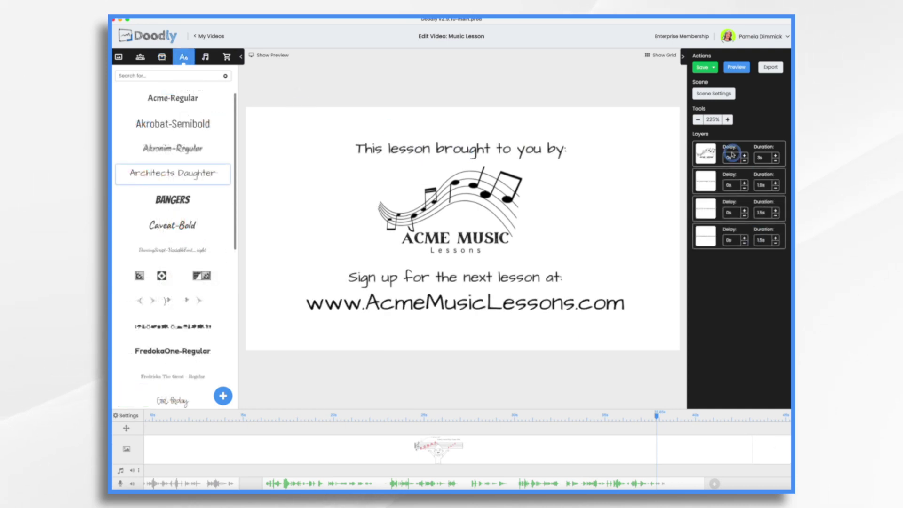
{"action": "left_click_drag", "start_coordinate": [708, 153], "coordinate": [716, 179]}
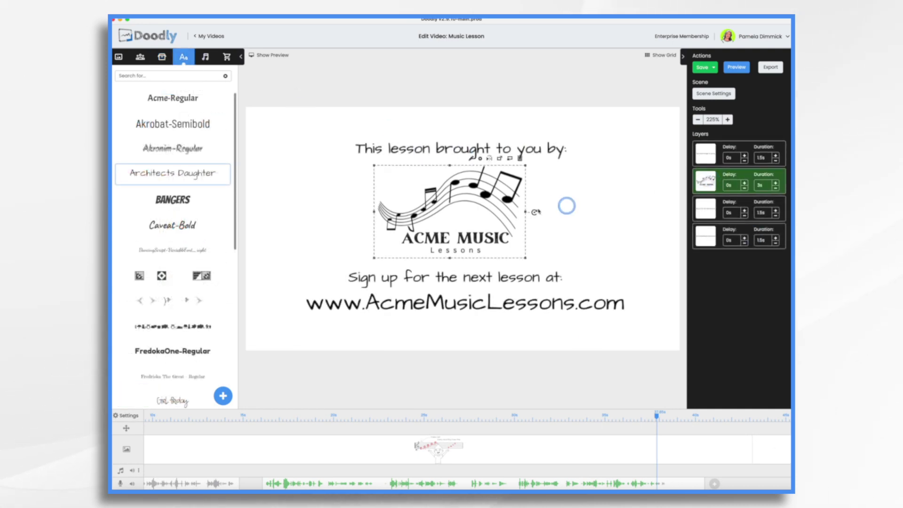
{"action": "left_click", "coordinate": [473, 158]}
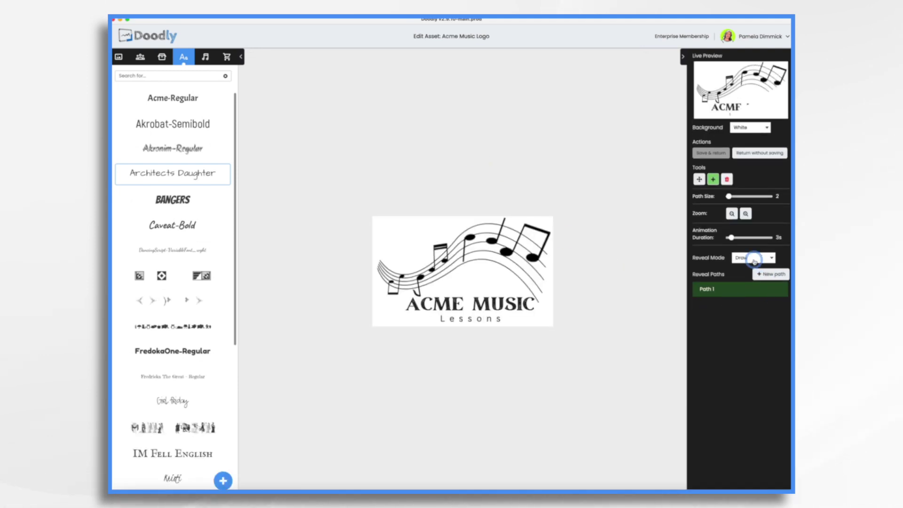
{"action": "left_click", "coordinate": [755, 259]}
{"action": "left_click", "coordinate": [743, 266]}
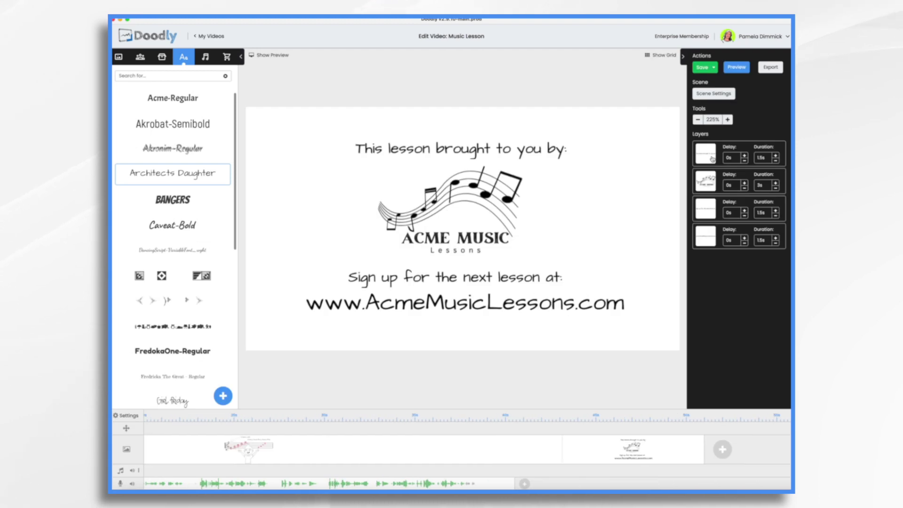
{"action": "left_click", "coordinate": [713, 159]}
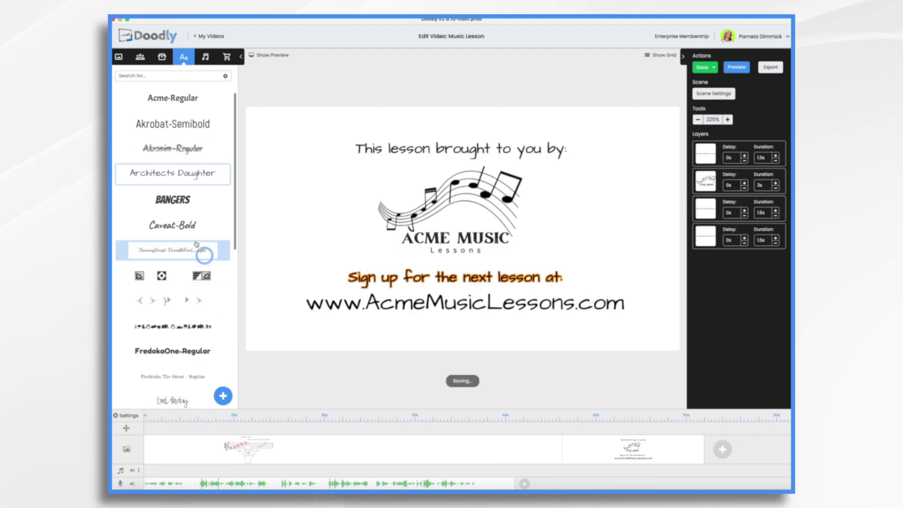
Step: Add the Easy Life track from the Music sounds onto the music track
{"action": "left_click", "coordinate": [204, 58]}
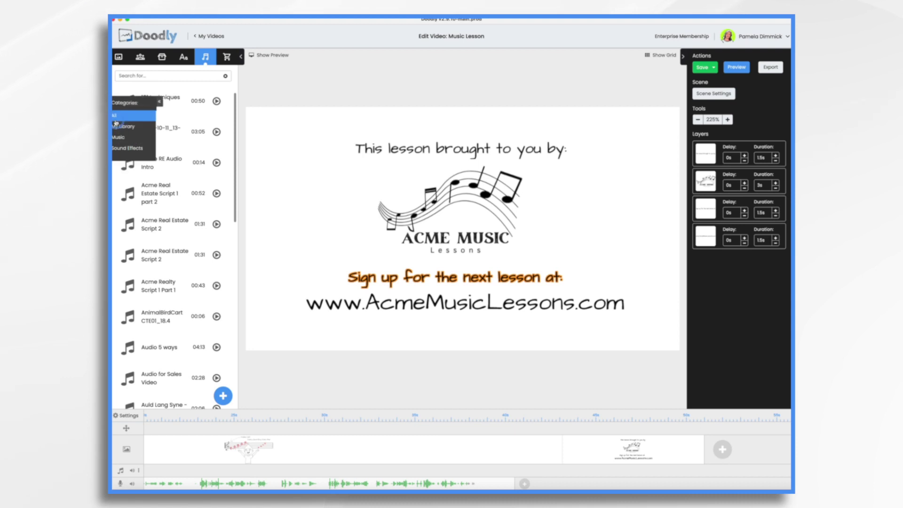
{"action": "left_click", "coordinate": [125, 139]}
{"action": "scroll", "coordinate": [141, 160], "scroll_direction": "down", "scroll_amount": 10}
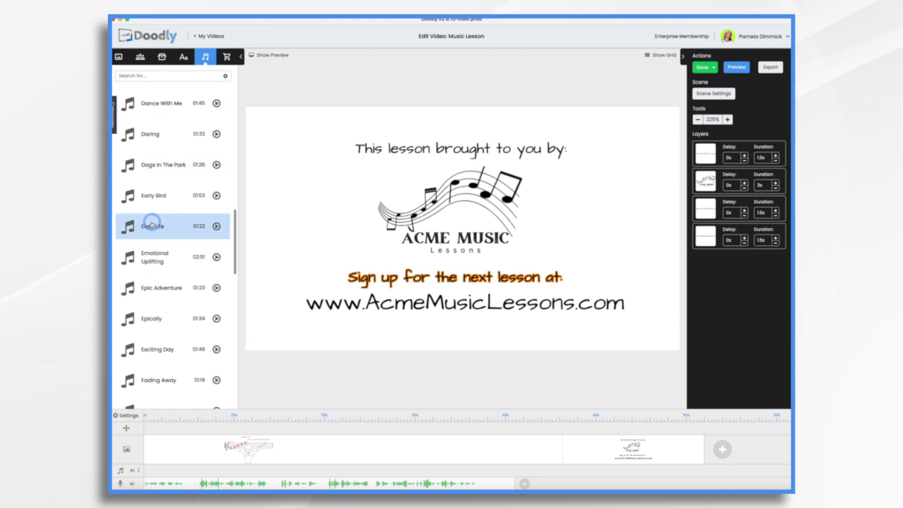
{"action": "left_click_drag", "start_coordinate": [130, 226], "coordinate": [148, 470]}
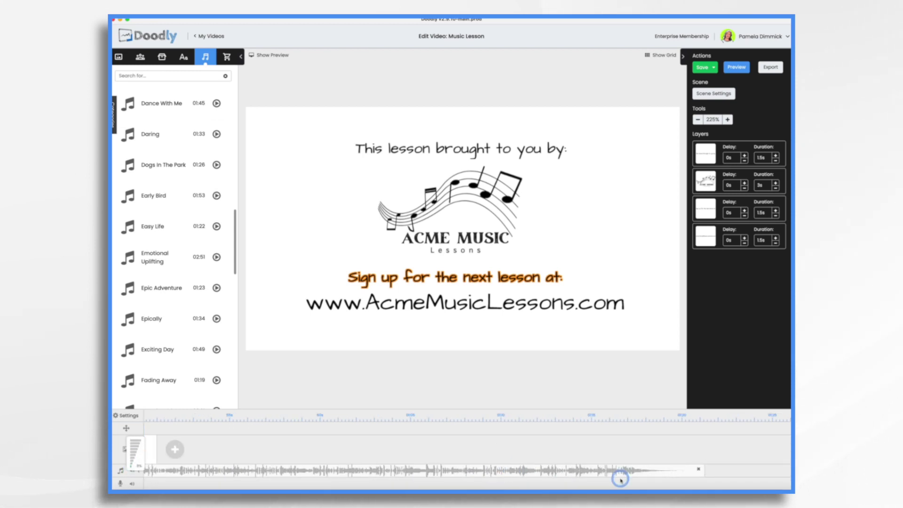
Step: Trim the Easy Life music to end with the video and make it fade out
{"action": "left_click_drag", "start_coordinate": [704, 470], "coordinate": [366, 475]}
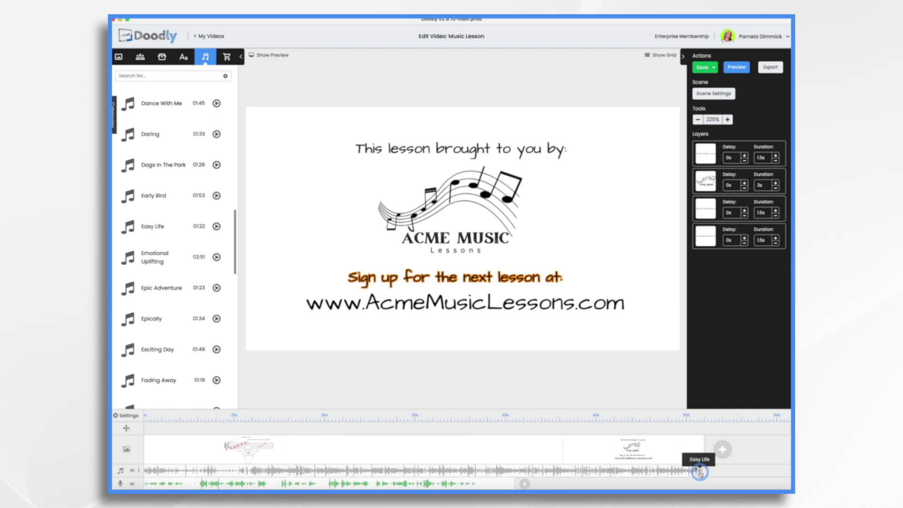
{"action": "right_click", "coordinate": [672, 471]}
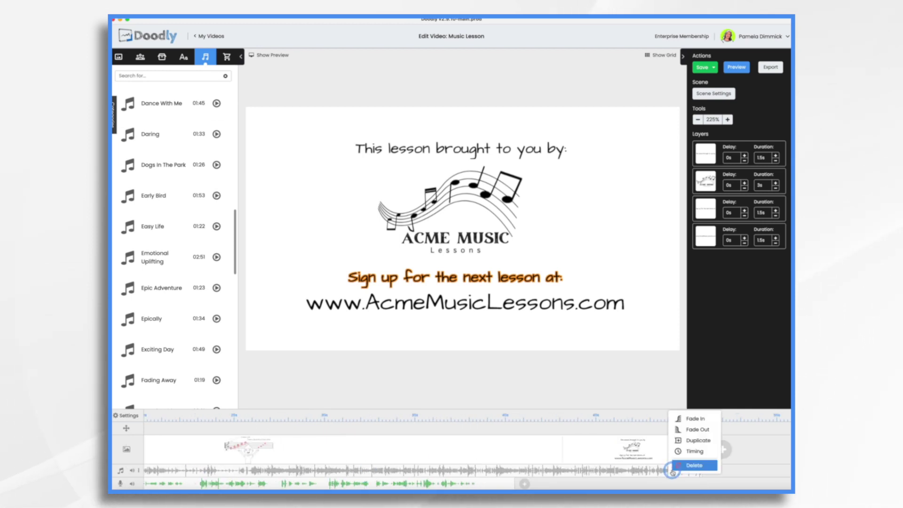
{"action": "left_click", "coordinate": [690, 433]}
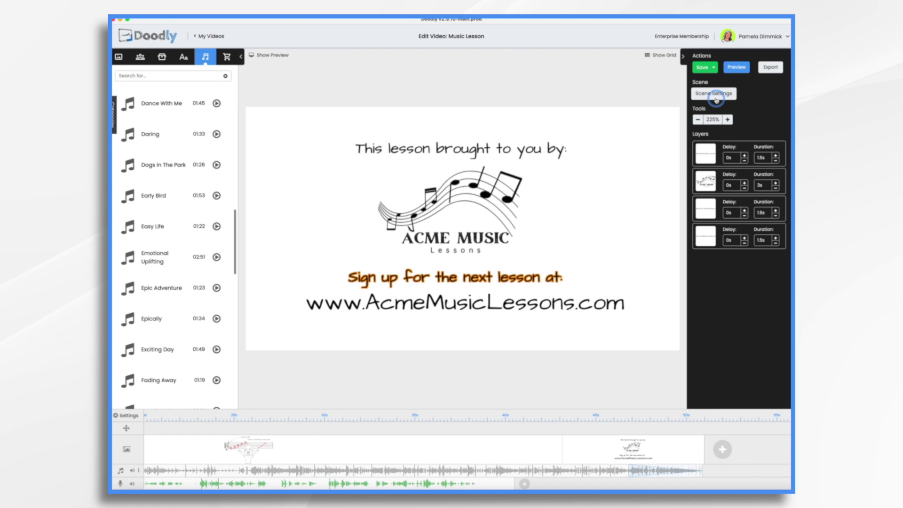
Step: Raise the ending Acme logo scene's extra time to 9.5s in its scene settings
{"action": "left_click", "coordinate": [716, 95]}
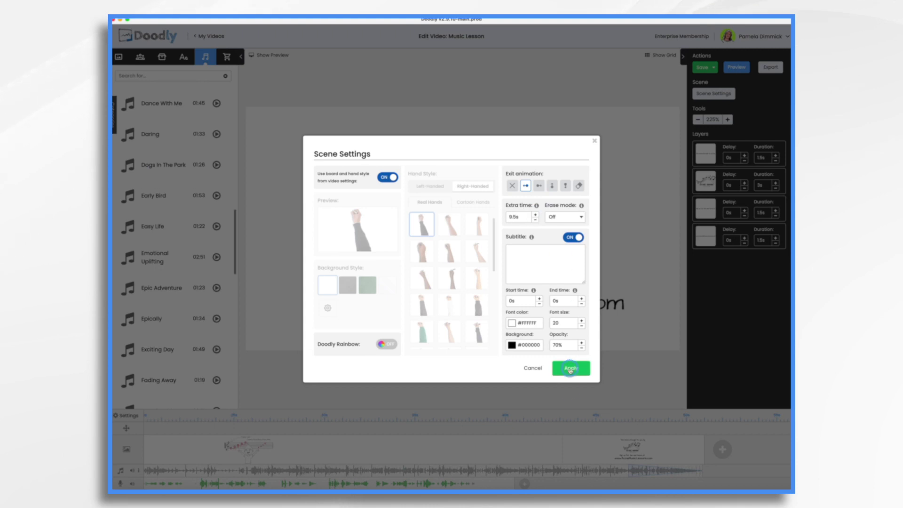
{"action": "left_click", "coordinate": [571, 369]}
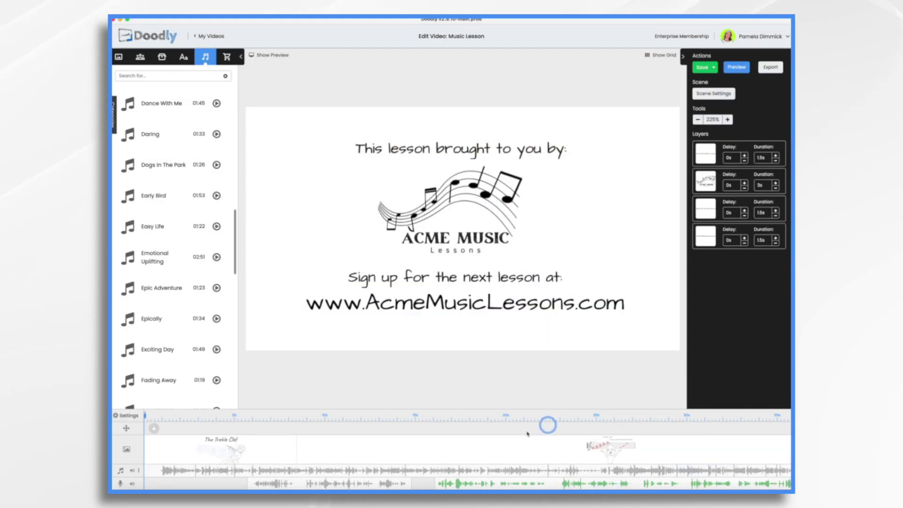